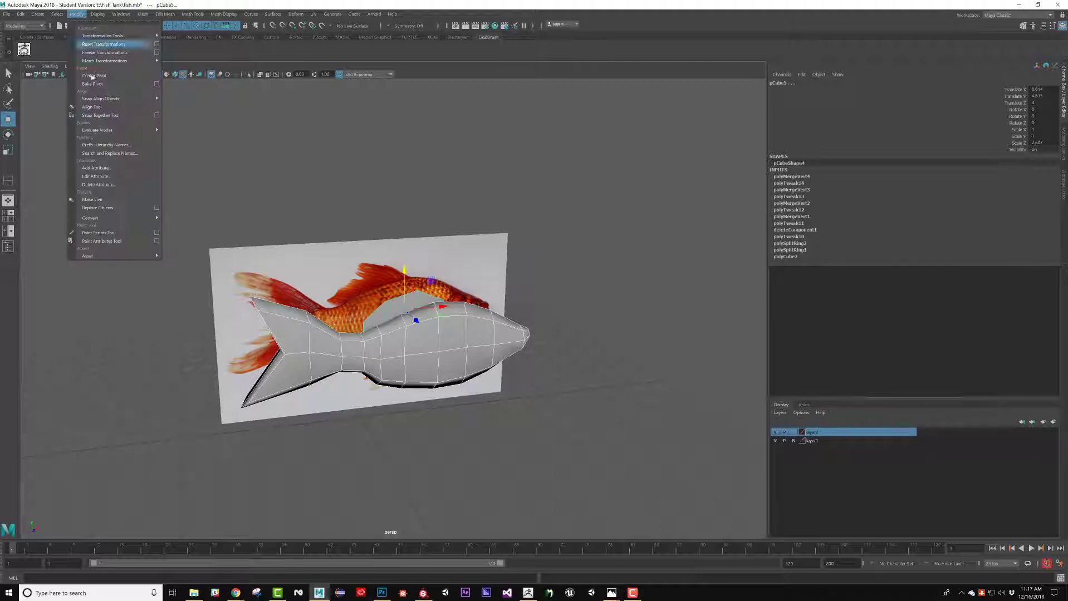
# - Freeze the transformations of the fish body and open the UV Editor
pyautogui.click(118, 53)
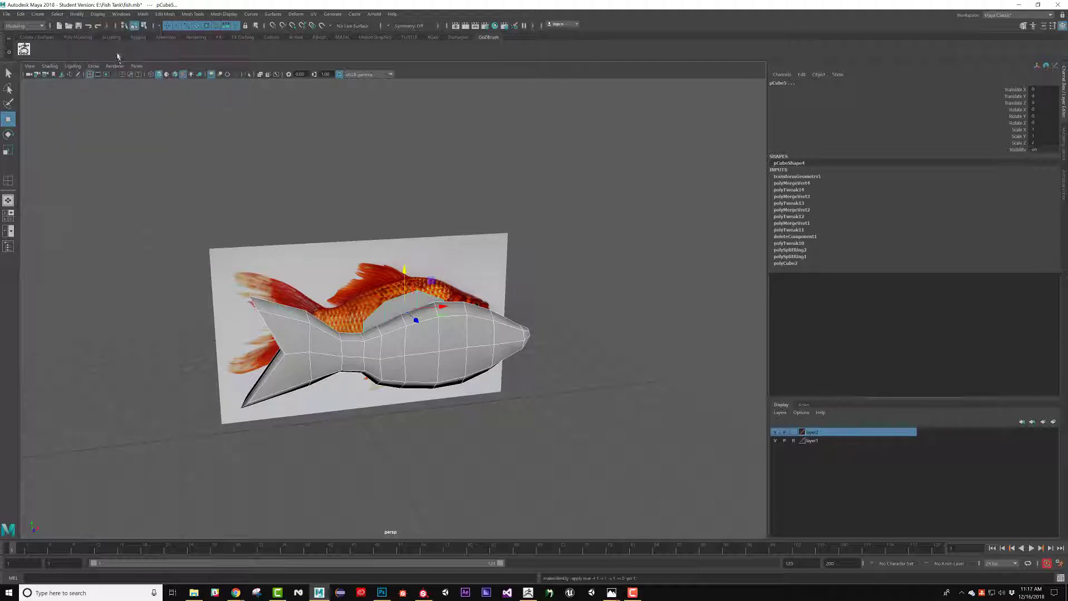
pyautogui.click(313, 14)
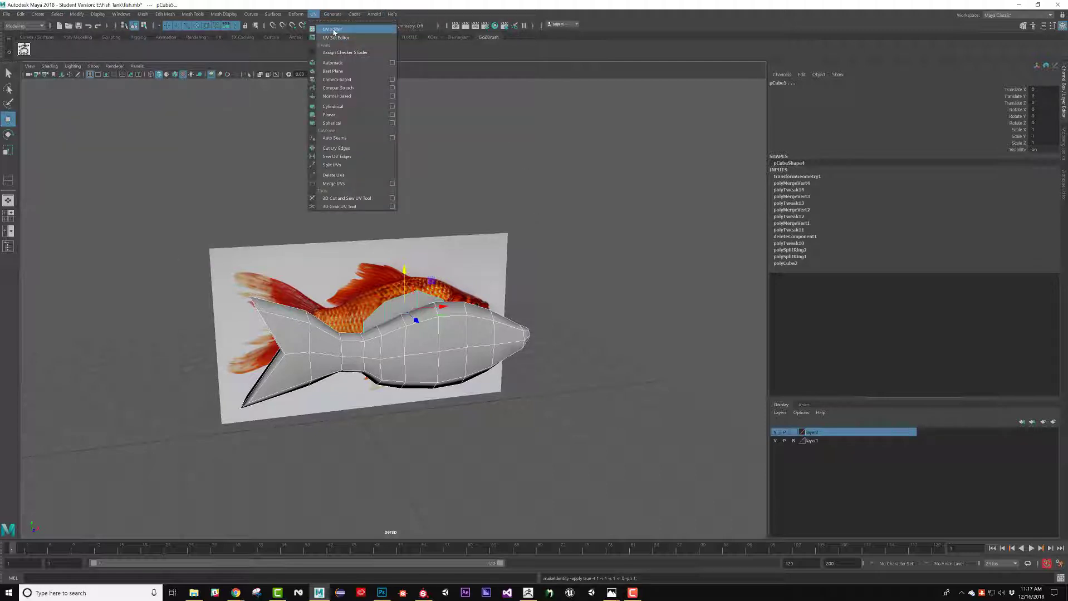
pyautogui.click(334, 31)
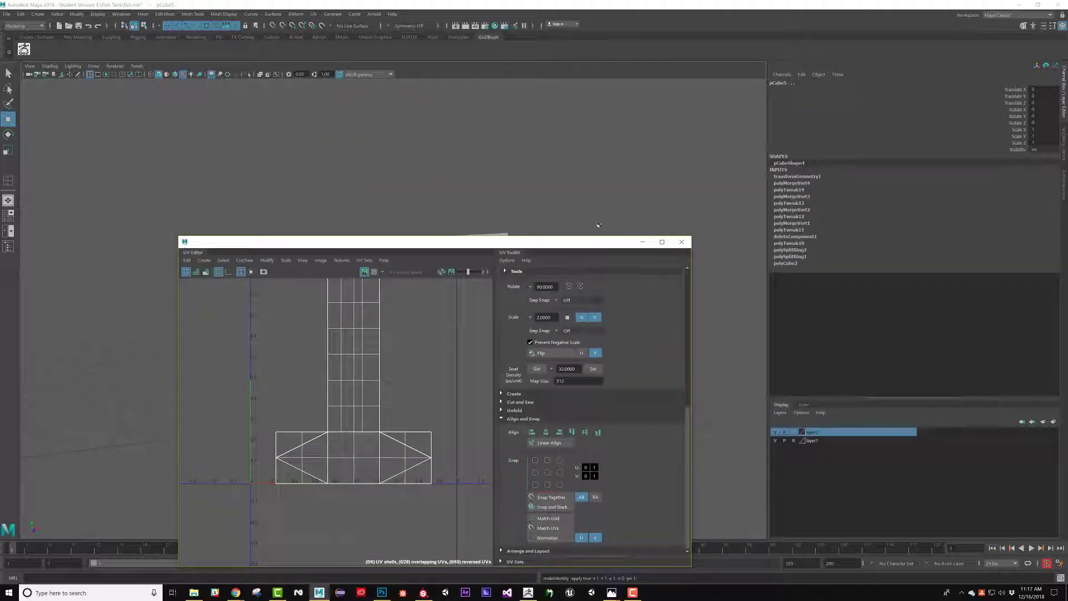
# - Delete the fish body's construction history and move the UV Editor window higher over the workspace
pyautogui.click(20, 14)
pyautogui.moveTo(56, 113)
pyautogui.click(158, 121)
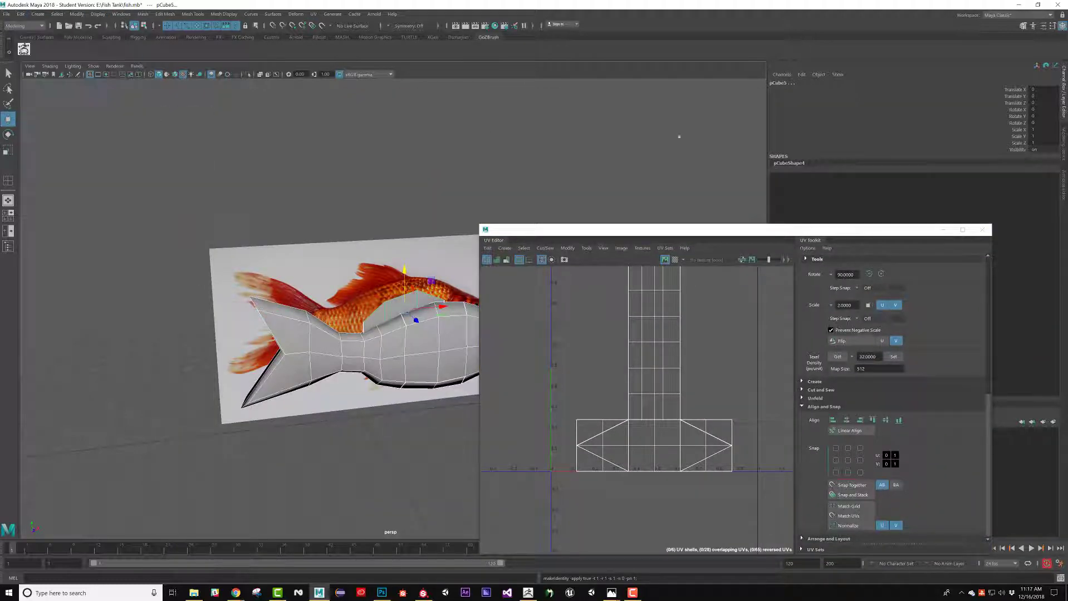
pyautogui.moveTo(740, 234); pyautogui.dragTo(741, 152)
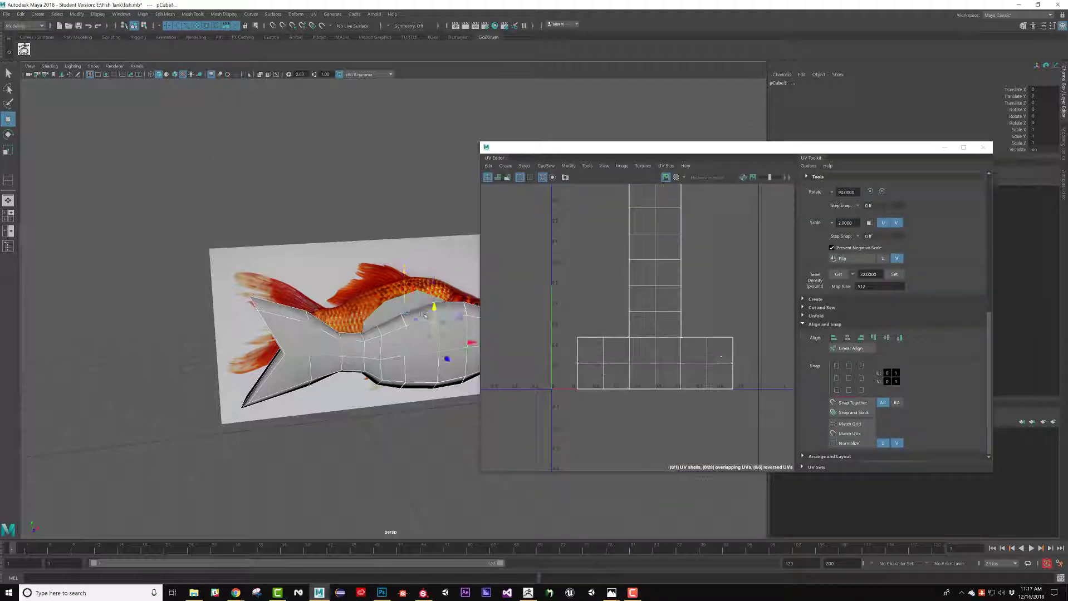
# - Select all faces of the fish body and apply a planar UV projection from the side
pyautogui.keyDown('alt'); pyautogui.moveTo(311, 261); pyautogui.dragTo(443, 176); pyautogui.keyUp('alt')
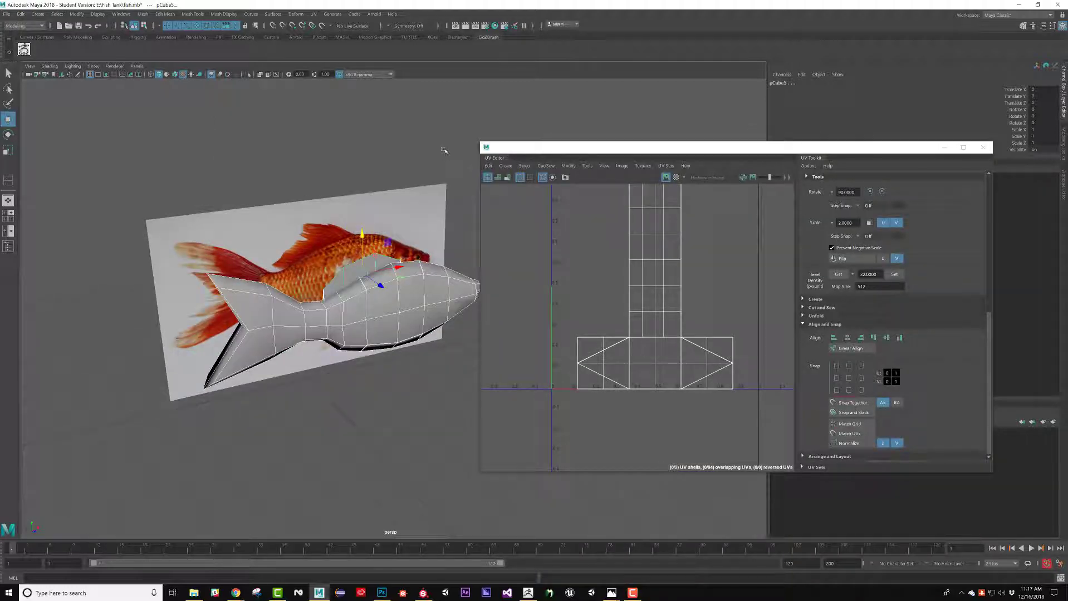
pyautogui.rightClick(444, 150)
pyautogui.moveTo(444, 154); pyautogui.dragTo(441, 173, button='right')
pyautogui.press('F11')
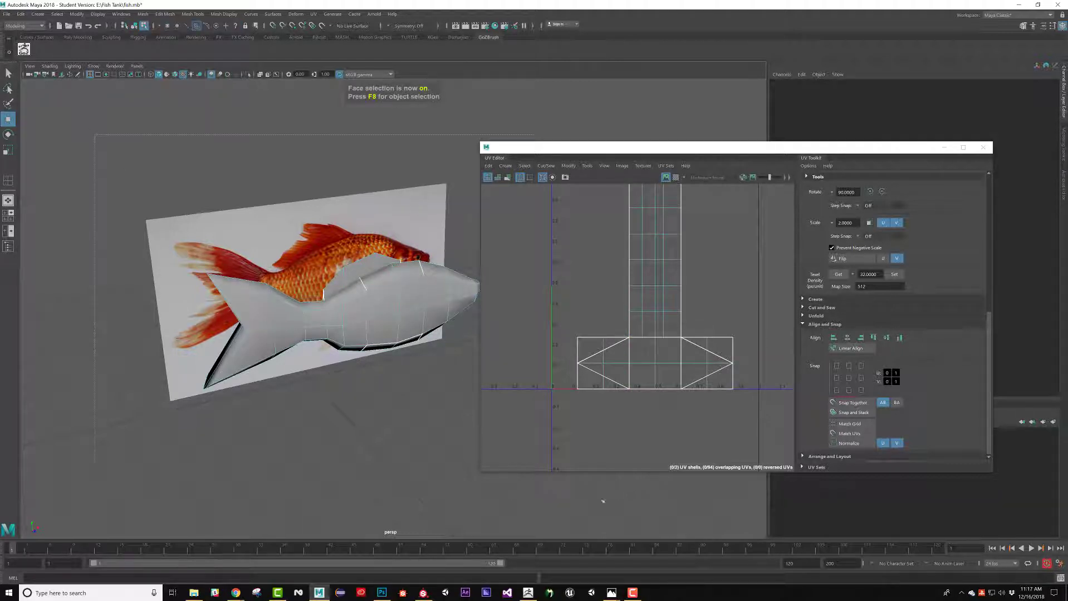
pyautogui.moveTo(603, 501); pyautogui.dragTo(604, 501)
pyautogui.keyDown('alt'); pyautogui.moveTo(331, 342); pyautogui.dragTo(311, 321); pyautogui.keyUp('alt')
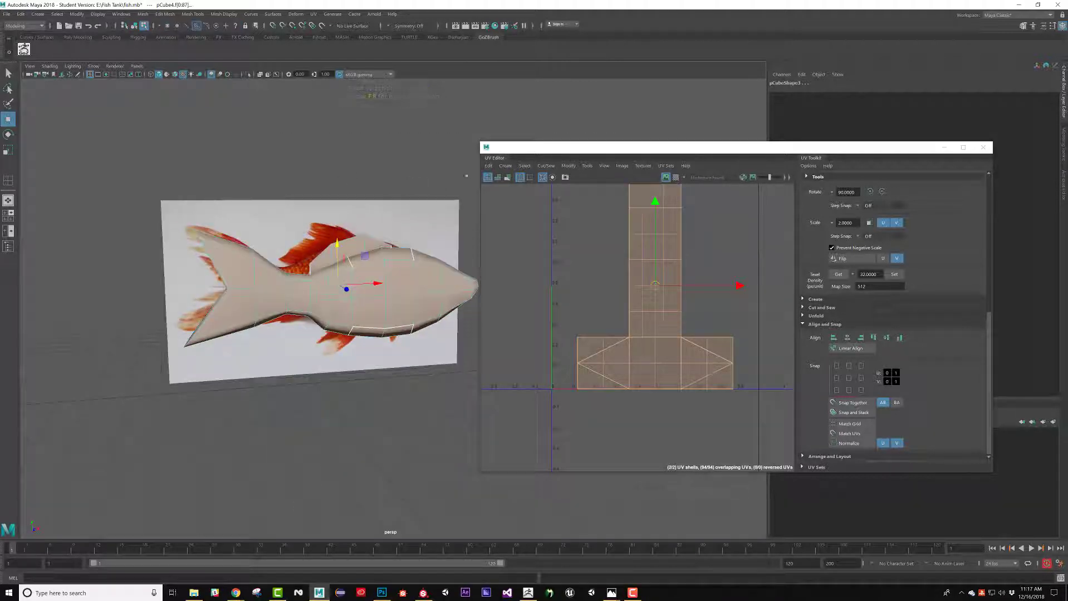
pyautogui.keyDown('shift'); pyautogui.moveTo(438, 155); pyautogui.dragTo(498, 349, button='right'); pyautogui.keyUp('shift')
pyautogui.keyDown('alt'); pyautogui.moveTo(341, 300); pyautogui.dragTo(364, 313); pyautogui.keyUp('alt')
pyautogui.scroll(2, 361, 305)
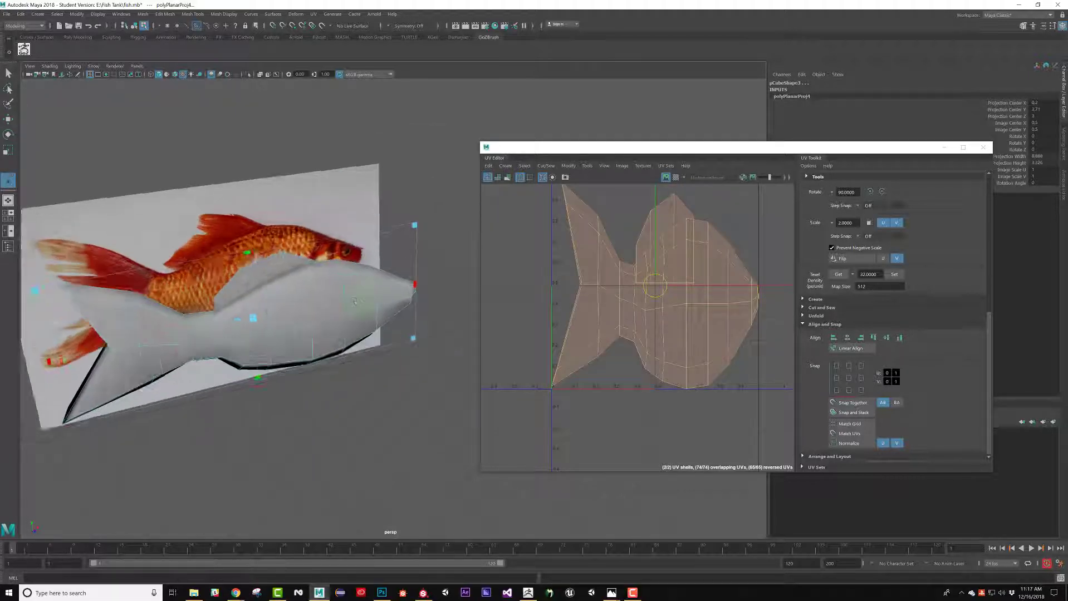
# - Return to object selection and isolate the fish body in the perspective view
pyautogui.moveTo(359, 295); pyautogui.dragTo(422, 248, button='right')
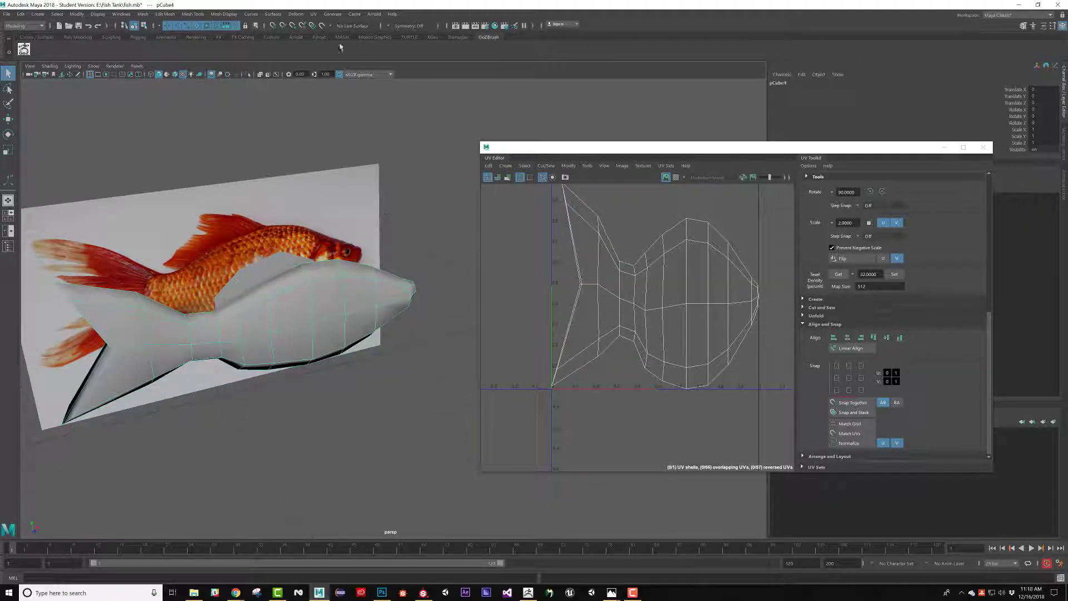
pyautogui.click(248, 75)
pyautogui.keyDown('alt'); pyautogui.moveTo(207, 260); pyautogui.dragTo(247, 296); pyautogui.keyUp('alt')
pyautogui.keyDown('alt'); pyautogui.moveTo(248, 296); pyautogui.dragTo(255, 223, button='middle'); pyautogui.keyUp('alt')
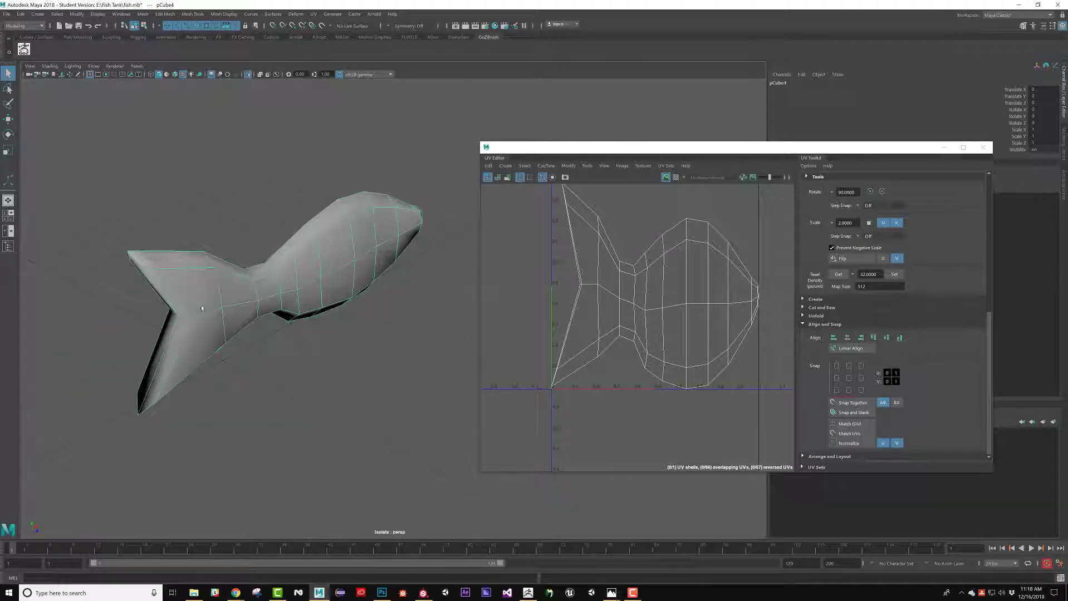
# - Select the edge loop around the fish's outline in wireframe display and cut the UVs along it to separate the two sides
pyautogui.moveTo(312, 259); pyautogui.dragTo(313, 248, button='right')
pyautogui.doubleClick(302, 231)
pyautogui.keyDown('alt'); pyautogui.moveTo(289, 234); pyautogui.dragTo(311, 275); pyautogui.keyUp('alt')
pyautogui.press('4')
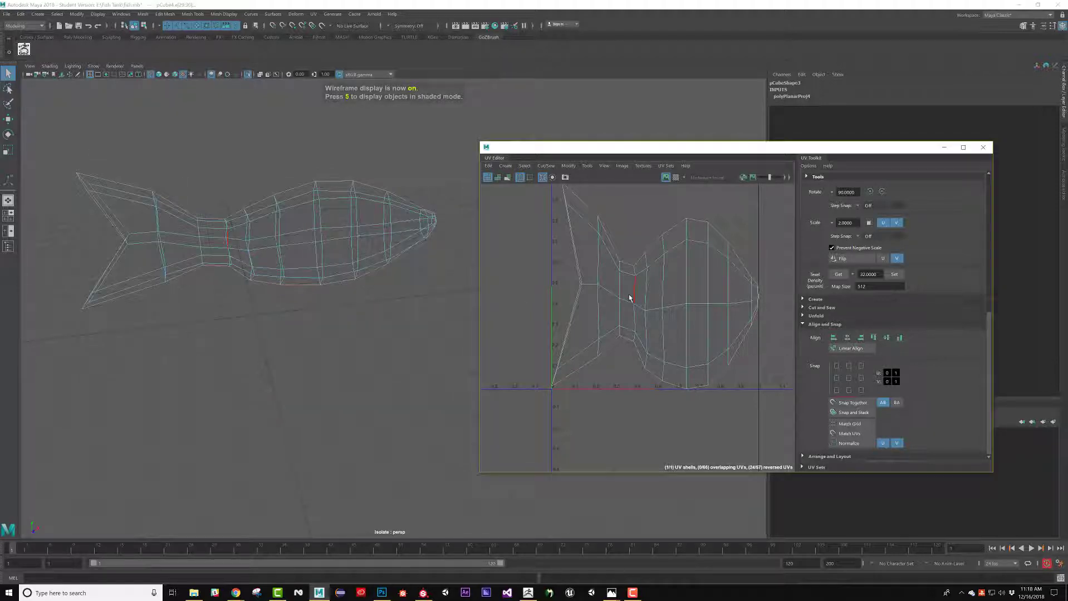
pyautogui.hotkey('shift', 'x')
pyautogui.keyDown('alt'); pyautogui.moveTo(662, 238); pyautogui.dragTo(652, 250, button='middle'); pyautogui.keyUp('alt')
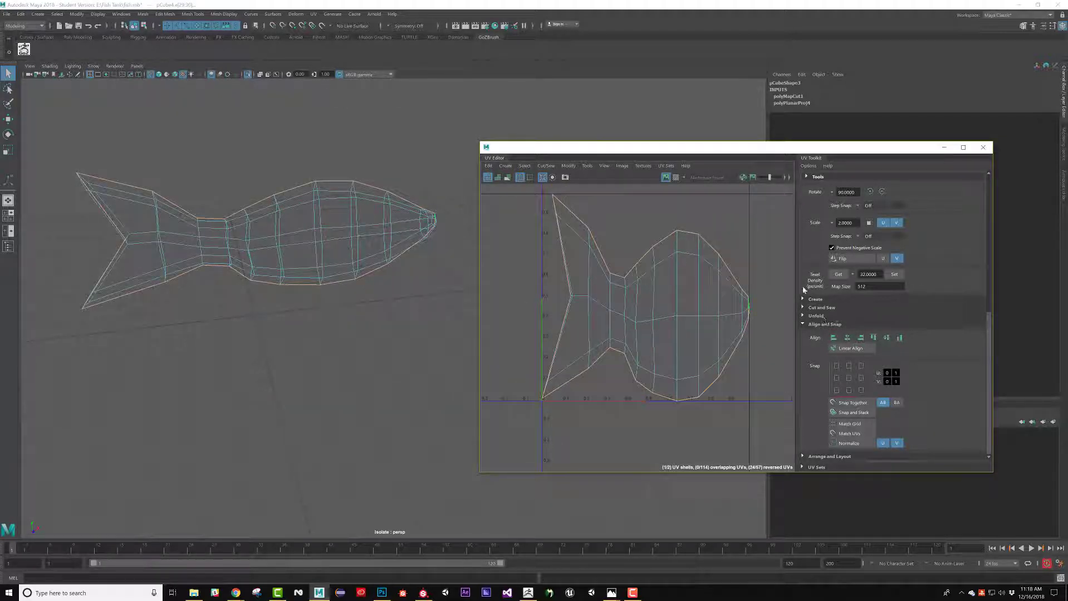
pyautogui.keyDown('shift'); pyautogui.rightClick(722, 230); pyautogui.keyUp('shift')
pyautogui.click(684, 243)
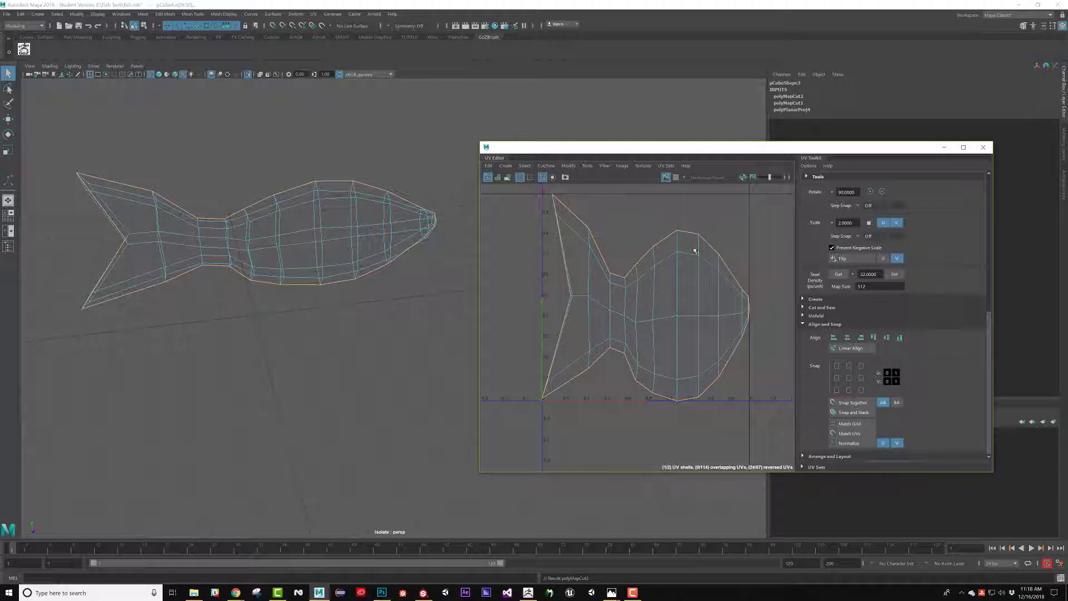
pyautogui.moveTo(866, 150); pyautogui.dragTo(816, 118)
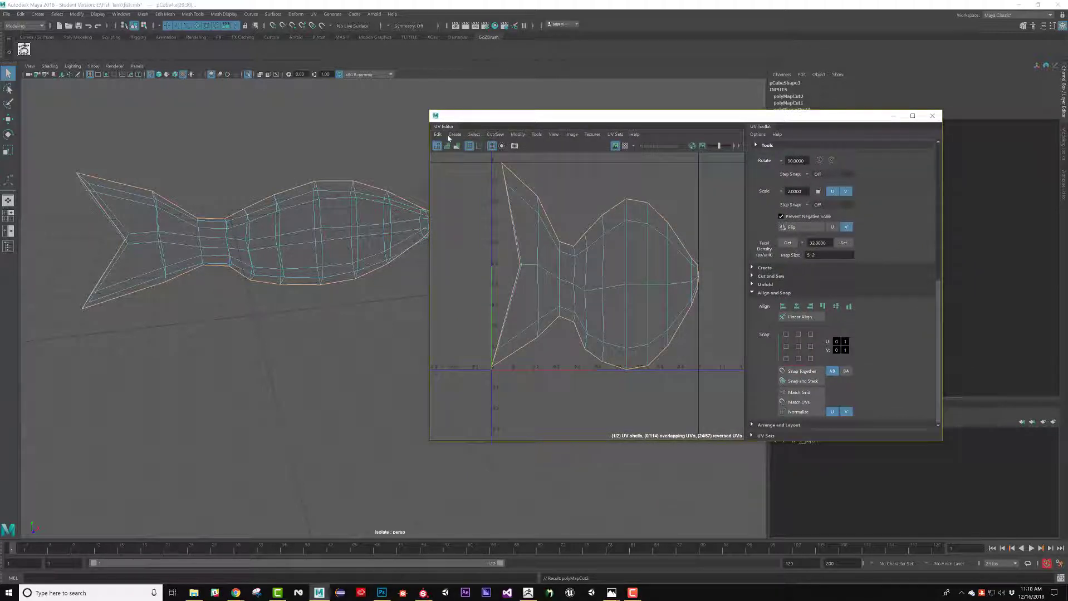
pyautogui.click(449, 138)
pyautogui.moveTo(474, 137)
pyautogui.click(565, 390)
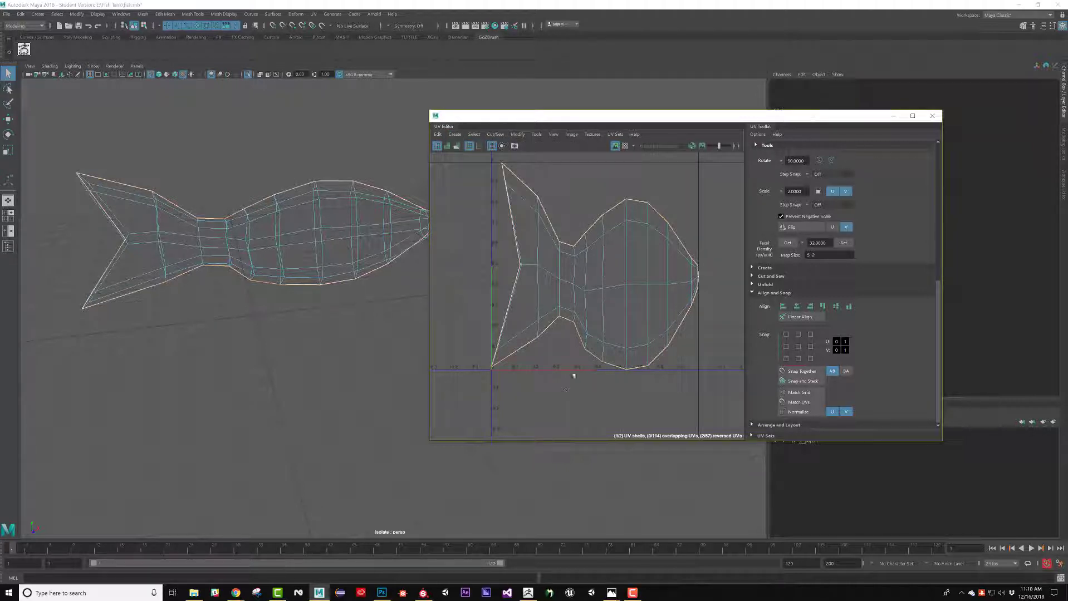
# - Unfold the two overlapping fish-side UV shells one after the other
pyautogui.moveTo(321, 243); pyautogui.dragTo(321, 263, button='right')
pyautogui.click(330, 235)
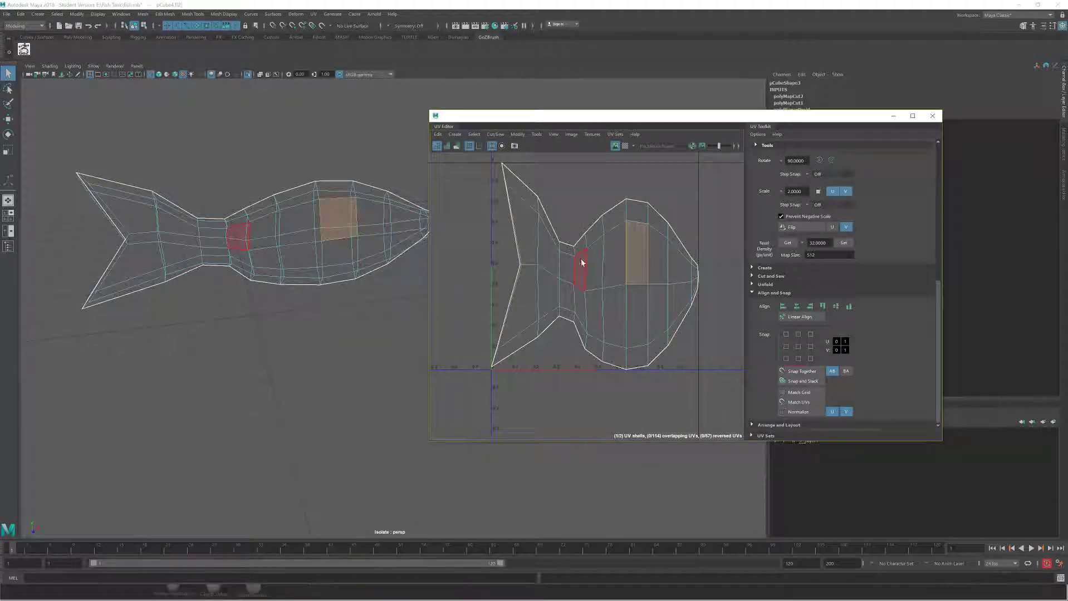
pyautogui.moveTo(631, 261); pyautogui.dragTo(671, 259, button='right')
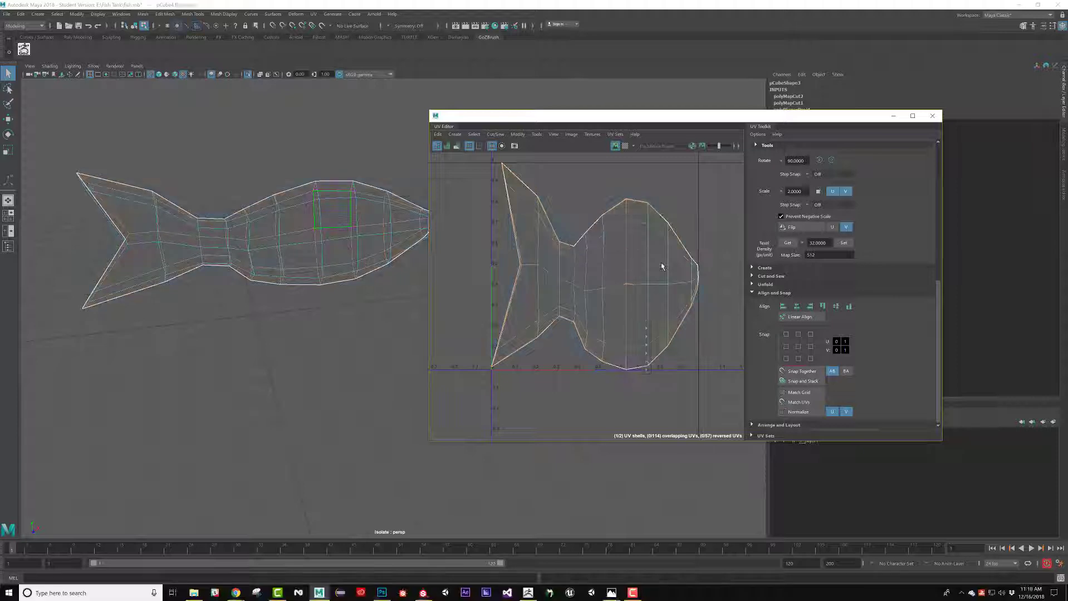
pyautogui.scroll(-2, 663, 281)
pyautogui.keyDown('shift'); pyautogui.moveTo(691, 219); pyautogui.dragTo(577, 225, button='right'); pyautogui.keyUp('shift')
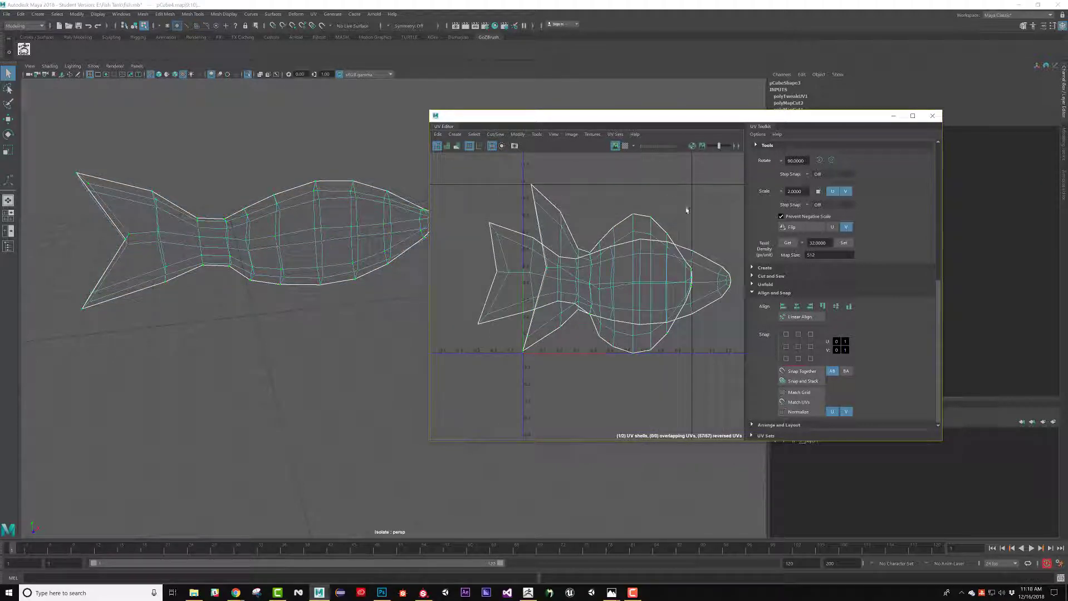
pyautogui.keyDown('shift'); pyautogui.moveTo(686, 205); pyautogui.dragTo(546, 215, button='right'); pyautogui.keyUp('shift')
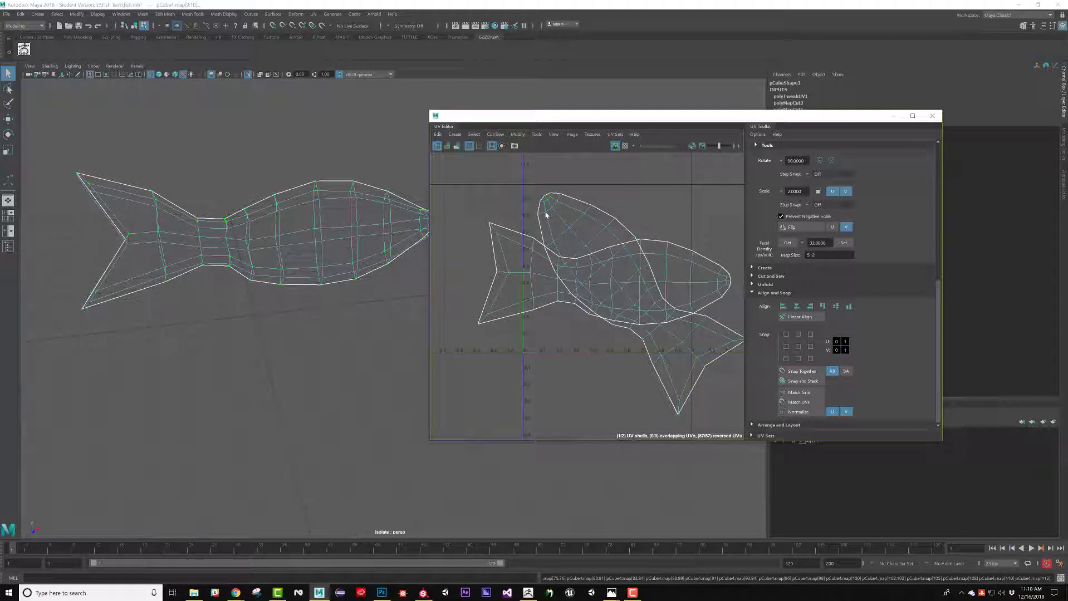
# - Rotate the tilted fish UV shell to face the same direction as the other shell and place it directly below
pyautogui.press('e')
pyautogui.hotkey('ctrl', 'z')
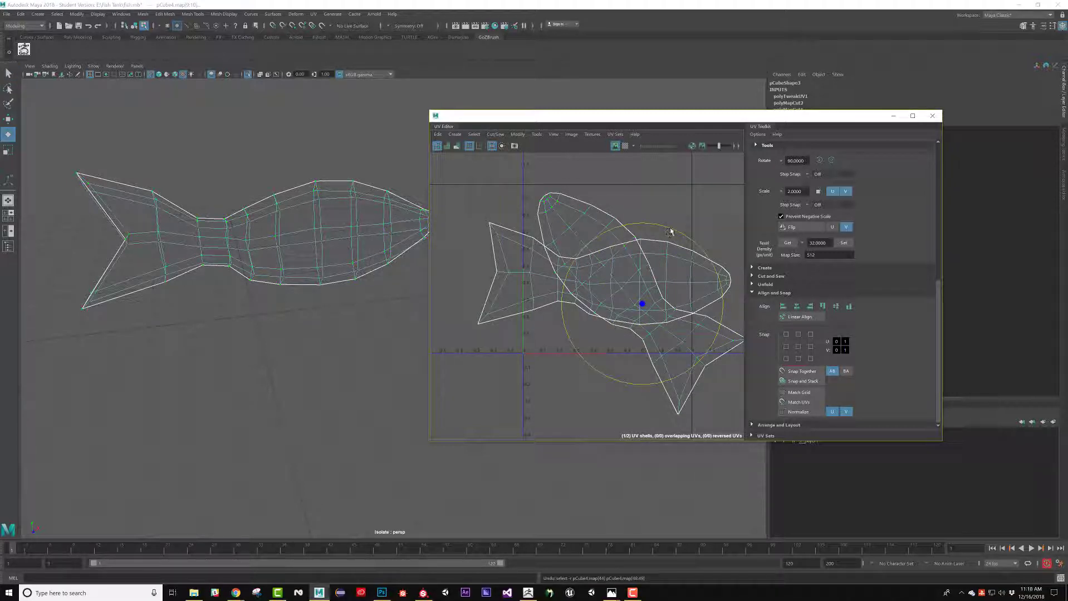
pyautogui.moveTo(671, 232); pyautogui.dragTo(572, 382)
pyautogui.press('w')
pyautogui.keyDown('alt'); pyautogui.moveTo(619, 346); pyautogui.dragTo(605, 294, button='middle'); pyautogui.keyUp('alt')
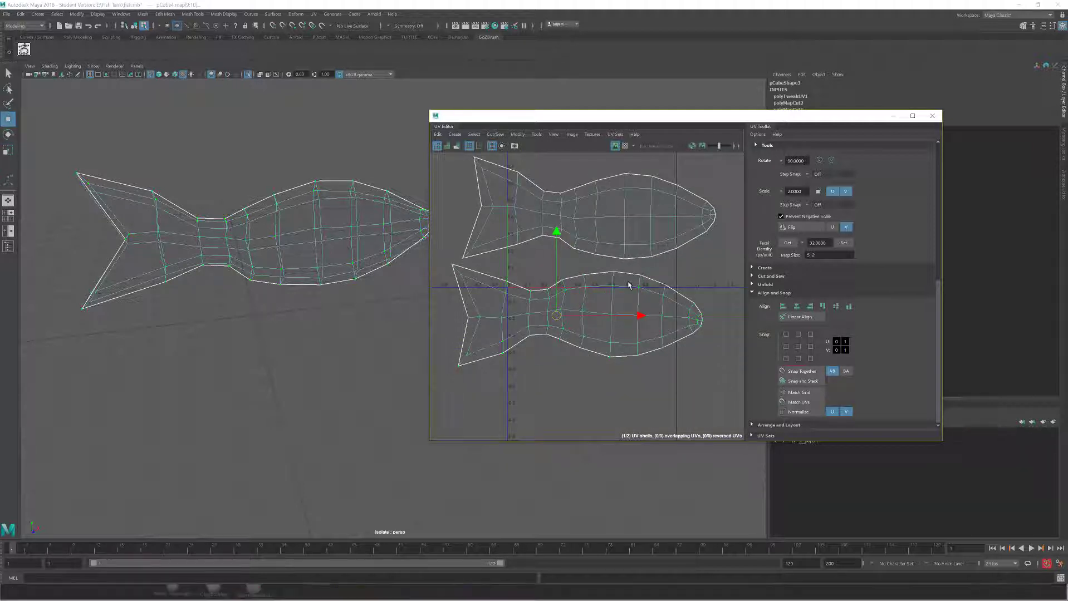
# - Examine which outline edges of the two UV shells correspond by selecting edges on their upper and lower borders
pyautogui.moveTo(629, 285); pyautogui.dragTo(629, 276, button='right')
pyautogui.click(628, 274)
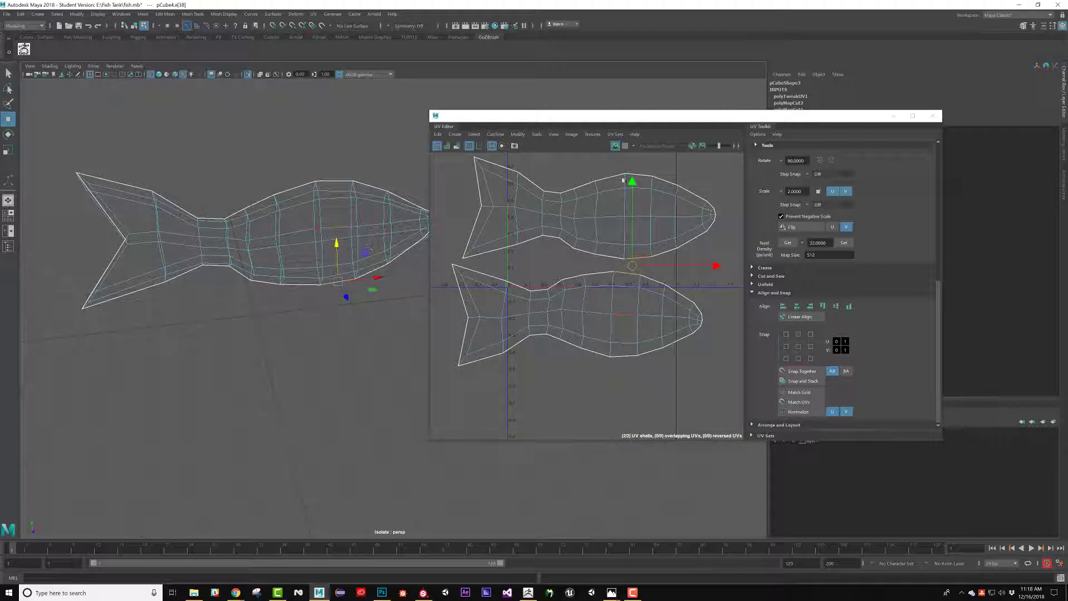
pyautogui.click(643, 178)
pyautogui.keyDown('alt'); pyautogui.moveTo(270, 214); pyautogui.dragTo(290, 212); pyautogui.keyUp('alt')
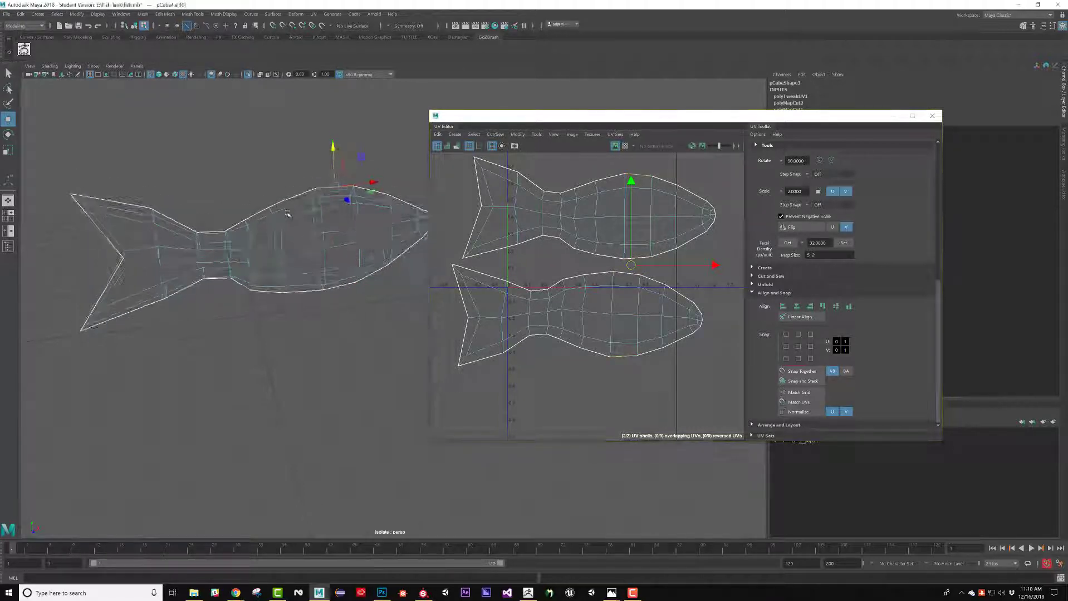
pyautogui.keyDown('alt'); pyautogui.moveTo(291, 212); pyautogui.dragTo(346, 222, button='right'); pyautogui.keyUp('alt')
pyautogui.keyDown('alt'); pyautogui.moveTo(346, 222); pyautogui.dragTo(350, 259, button='middle'); pyautogui.keyUp('alt')
pyautogui.click(693, 291)
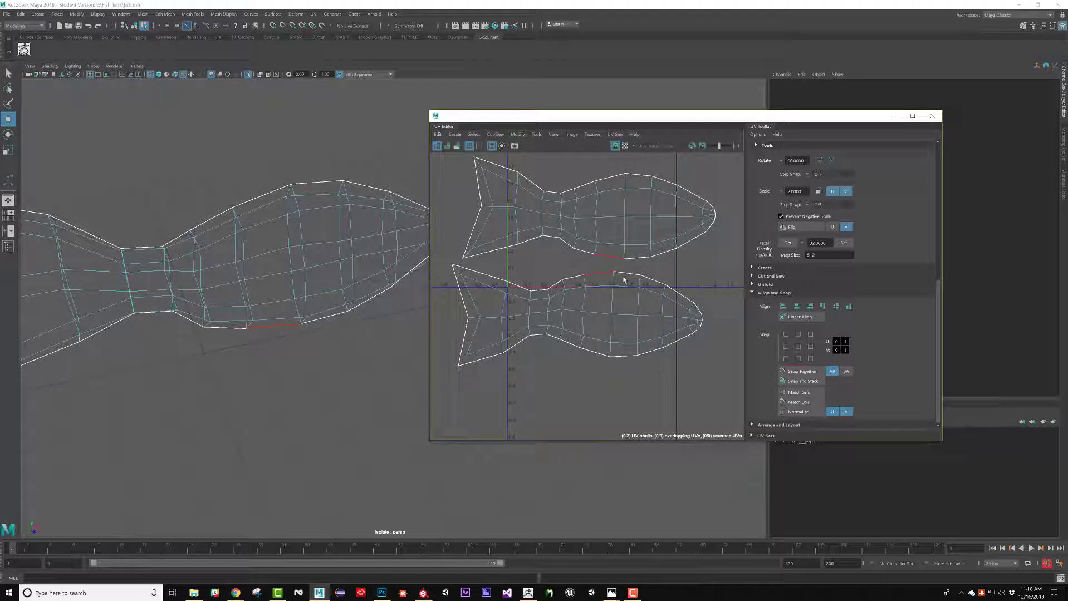
pyautogui.click(623, 280)
# - Select the lower fish UV shell and flip it along V
pyautogui.moveTo(654, 300); pyautogui.dragTo(685, 304, button='right')
pyautogui.click(670, 317)
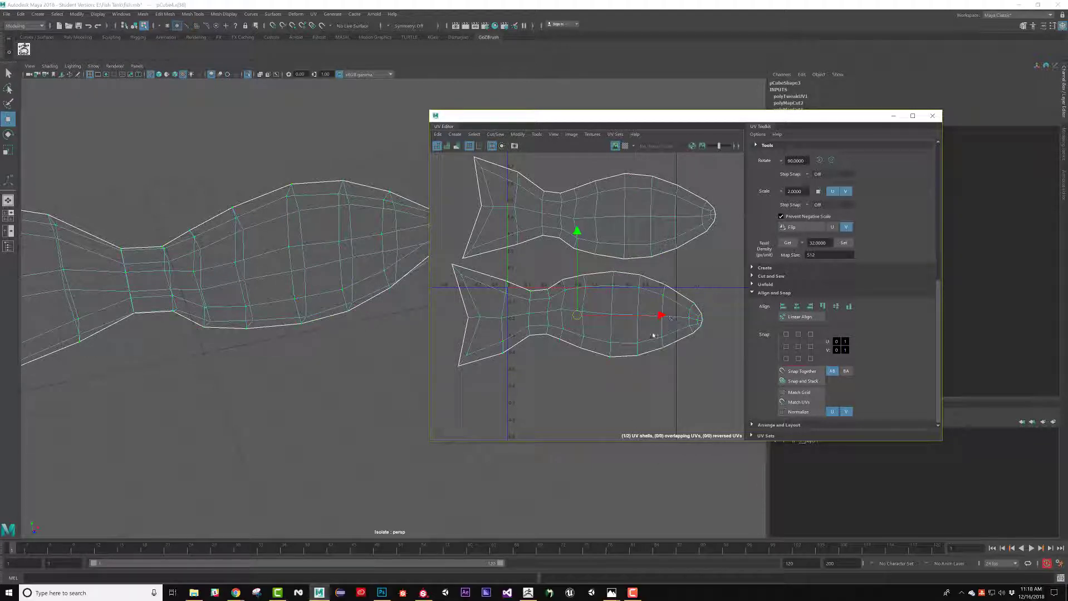
pyautogui.click(777, 292)
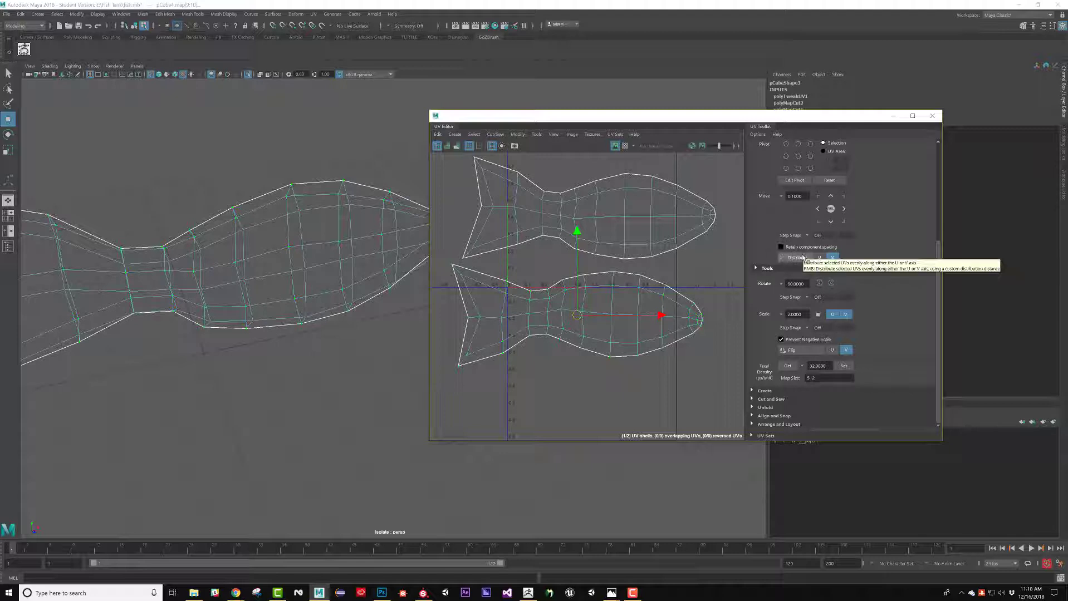
pyautogui.click(795, 351)
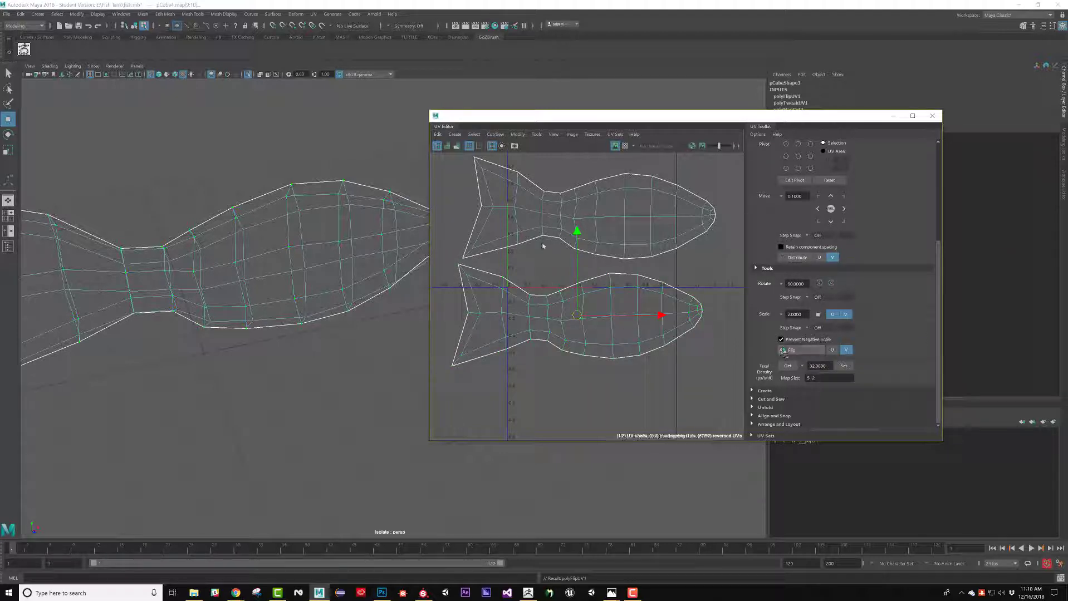
# - Move the flipped shell onto the other fish shell and rotate it slightly so their outlines line up
pyautogui.moveTo(575, 233); pyautogui.dragTo(575, 137)
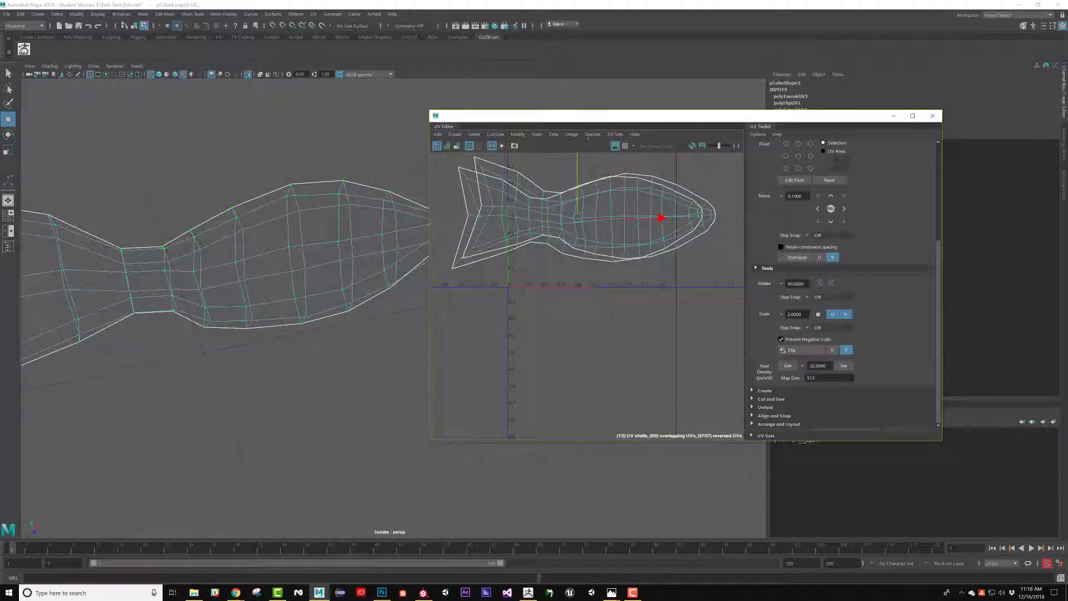
pyautogui.keyDown('alt'); pyautogui.moveTo(589, 193); pyautogui.dragTo(560, 231, button='middle'); pyautogui.keyUp('alt')
pyautogui.moveTo(551, 248); pyautogui.dragTo(582, 249)
pyautogui.press('e')
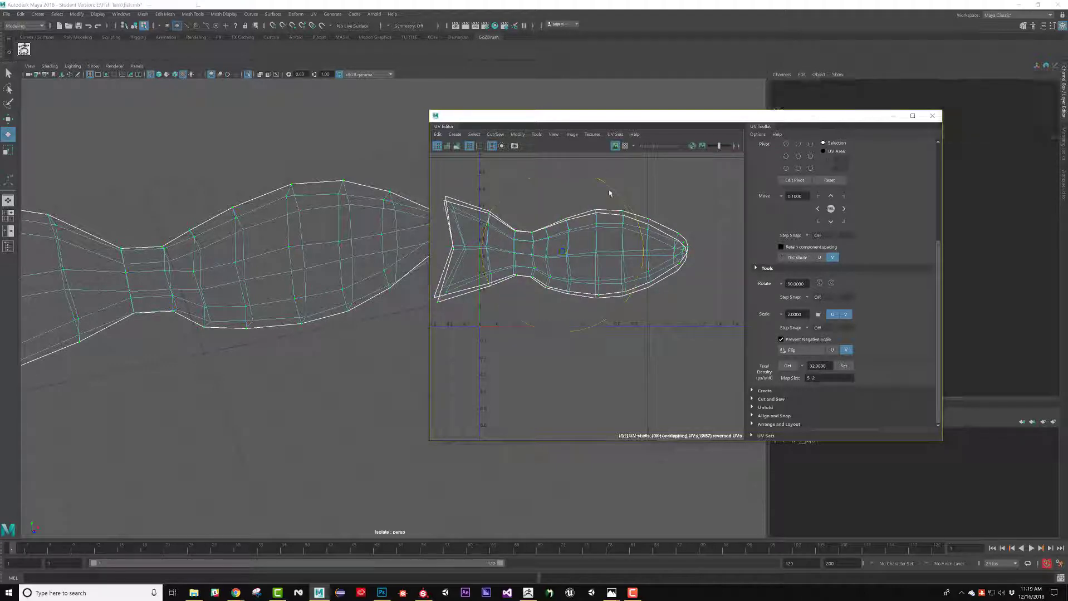
pyautogui.moveTo(615, 191)
pyautogui.mouseDown()
pyautogui.moveTo(608, 214)
pyautogui.moveTo(567, 245)
pyautogui.mouseUp()
pyautogui.press('w')
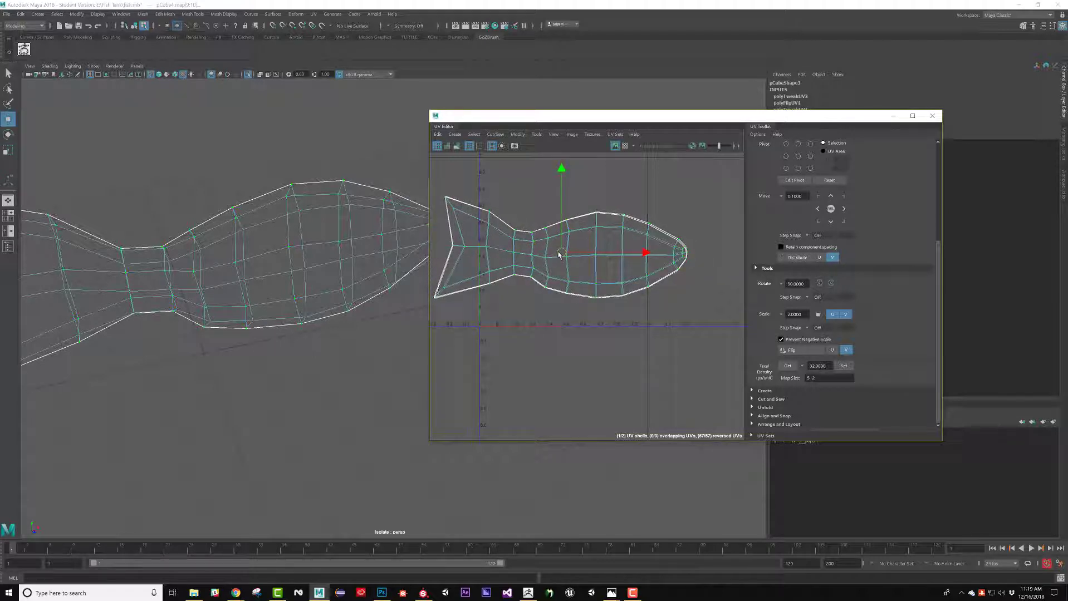
# - Select both stacked fish shells and apply Match UVs to them
pyautogui.scroll(-2, 559, 255)
pyautogui.scroll(1, 621, 315)
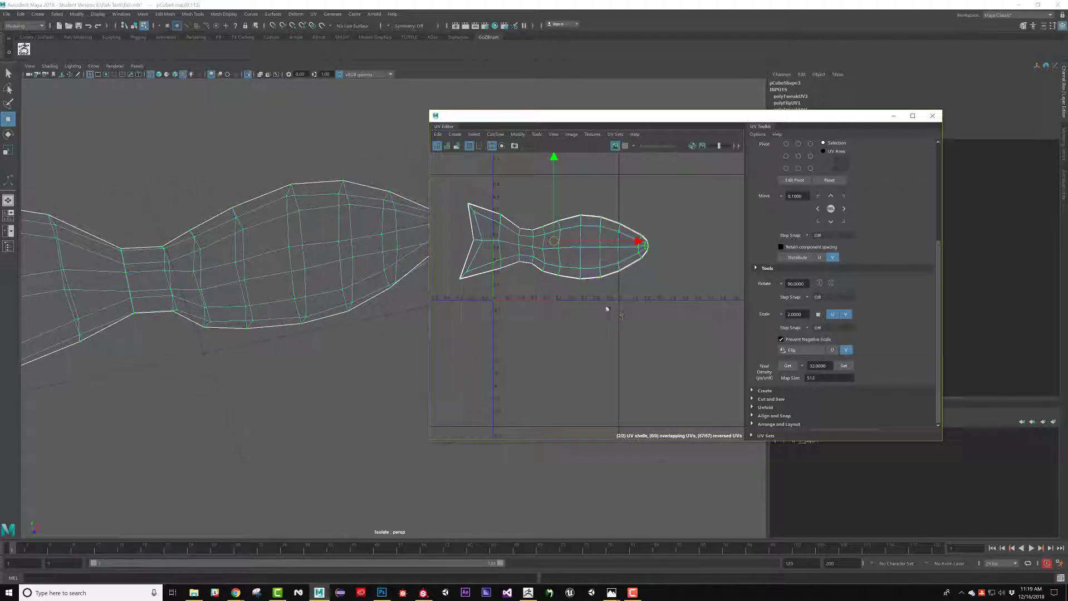
pyautogui.click(777, 416)
pyautogui.scroll(-3, 801, 400)
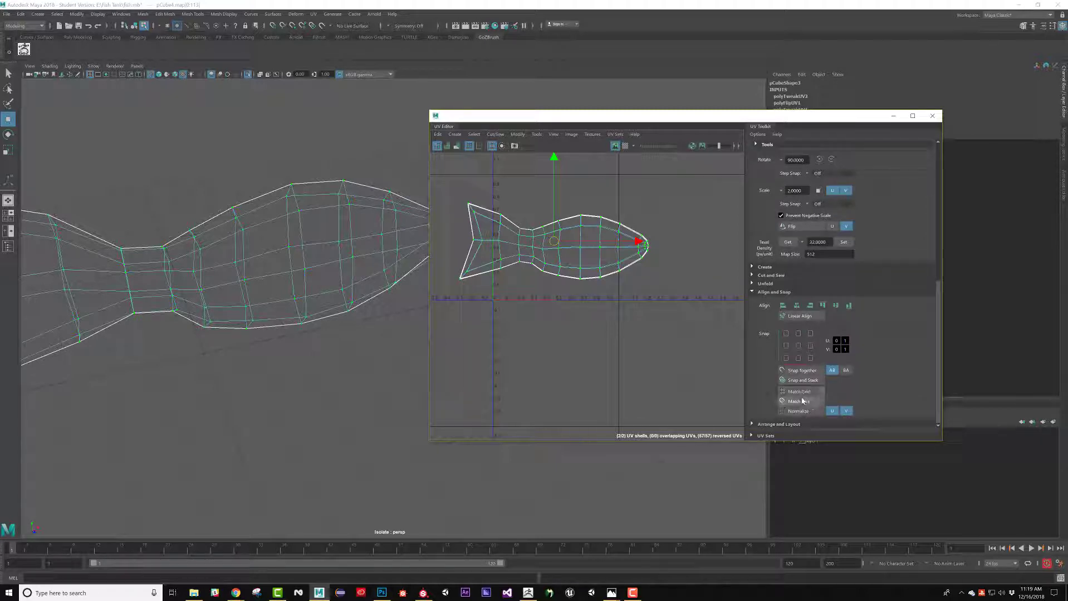
pyautogui.click(801, 401)
# - Scale down the stacked fish shells and move them inside the 0 to 1 UV square, along its lower edge
pyautogui.keyDown('alt'); pyautogui.moveTo(555, 240); pyautogui.dragTo(569, 260, button='middle'); pyautogui.keyUp('alt')
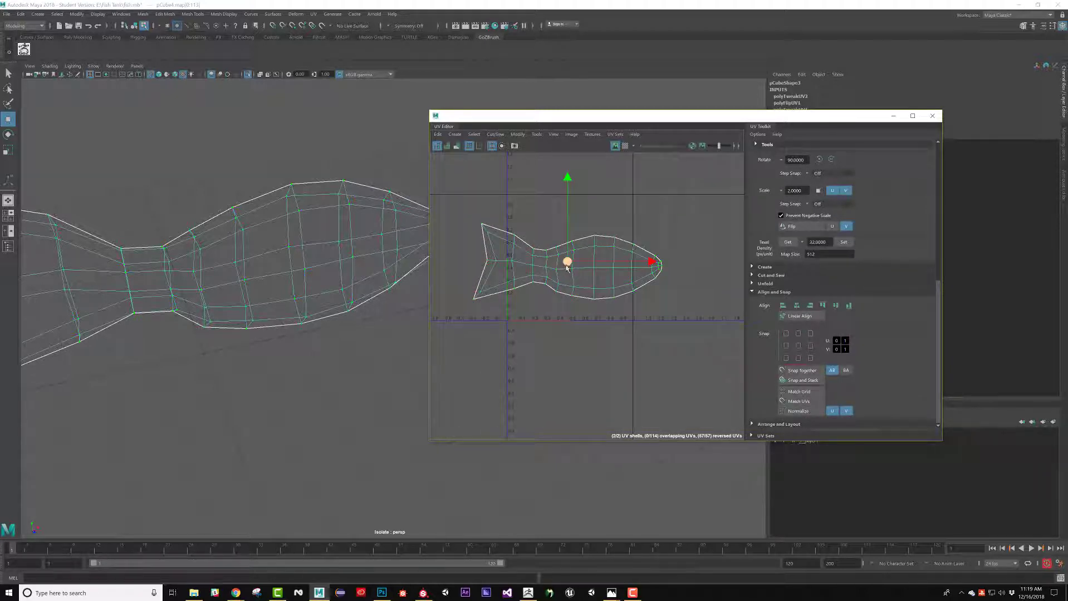
pyautogui.press('r')
pyautogui.moveTo(567, 261); pyautogui.dragTo(570, 293)
pyautogui.press('w')
pyautogui.click(560, 262)
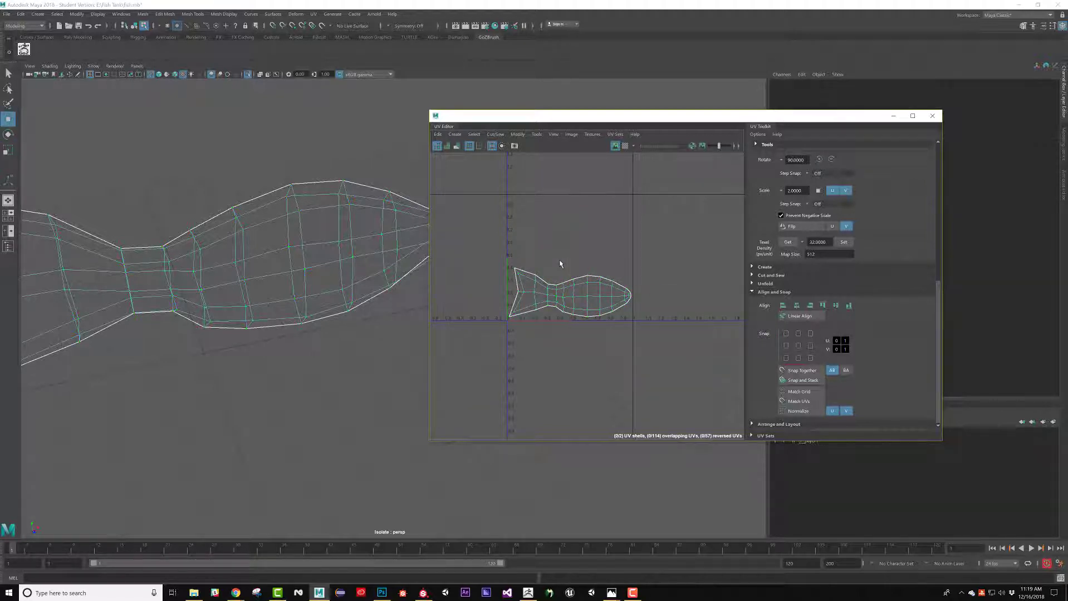
# - Pick edges along the fish shell's upper outline in the UV layout and inspect the matching edges on the model
pyautogui.moveTo(584, 267); pyautogui.dragTo(588, 253, button='right')
pyautogui.click(593, 277)
pyautogui.press('f')
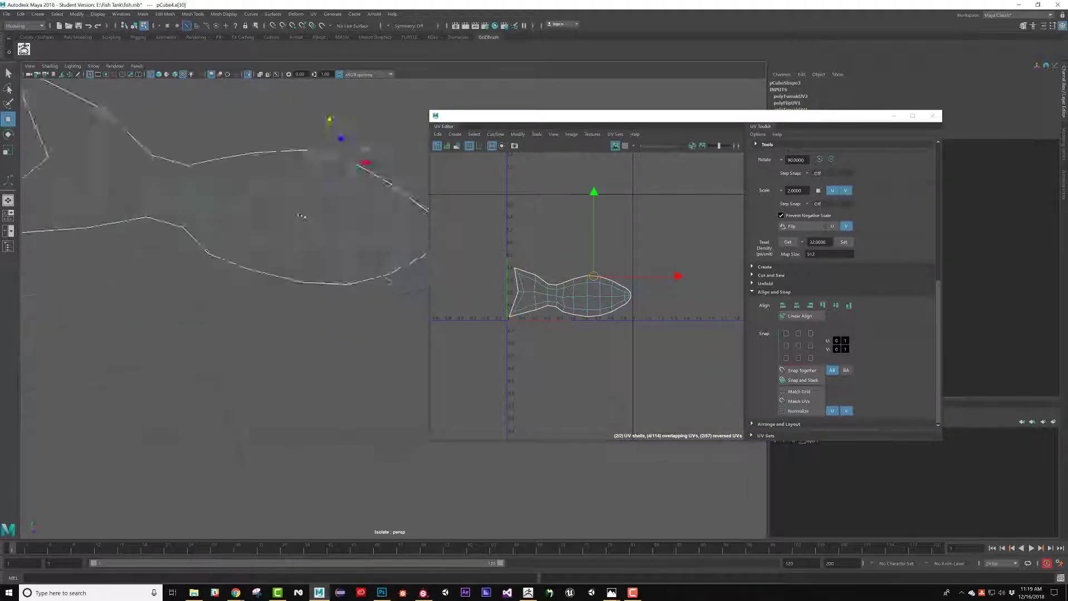
pyautogui.press('f')
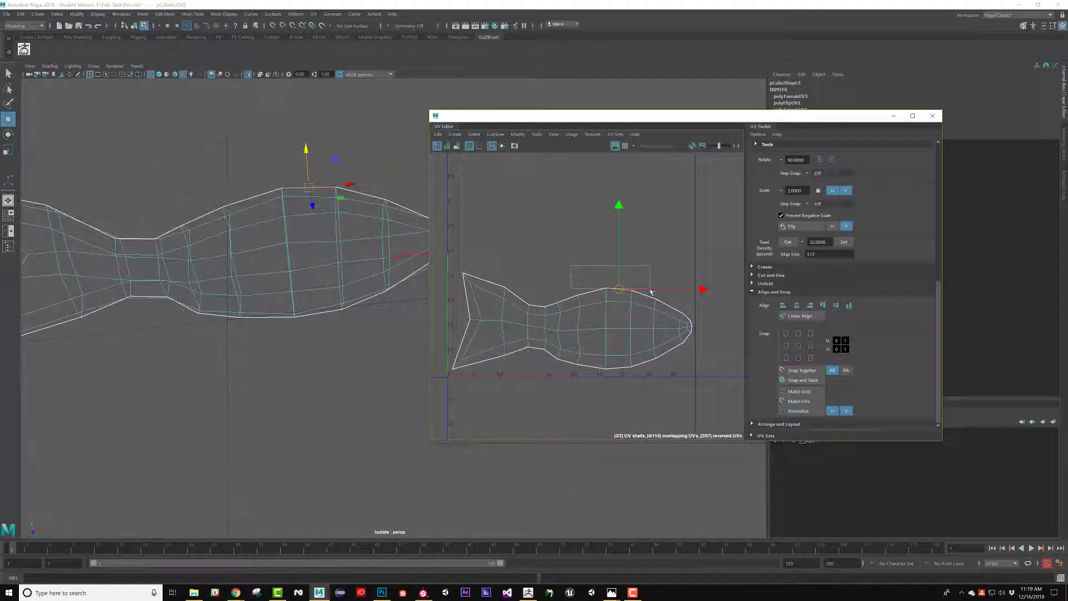
pyautogui.click(645, 295)
pyautogui.keyDown('alt'); pyautogui.moveTo(324, 191); pyautogui.dragTo(434, 257); pyautogui.keyUp('alt')
pyautogui.press('q')
pyautogui.click(668, 258)
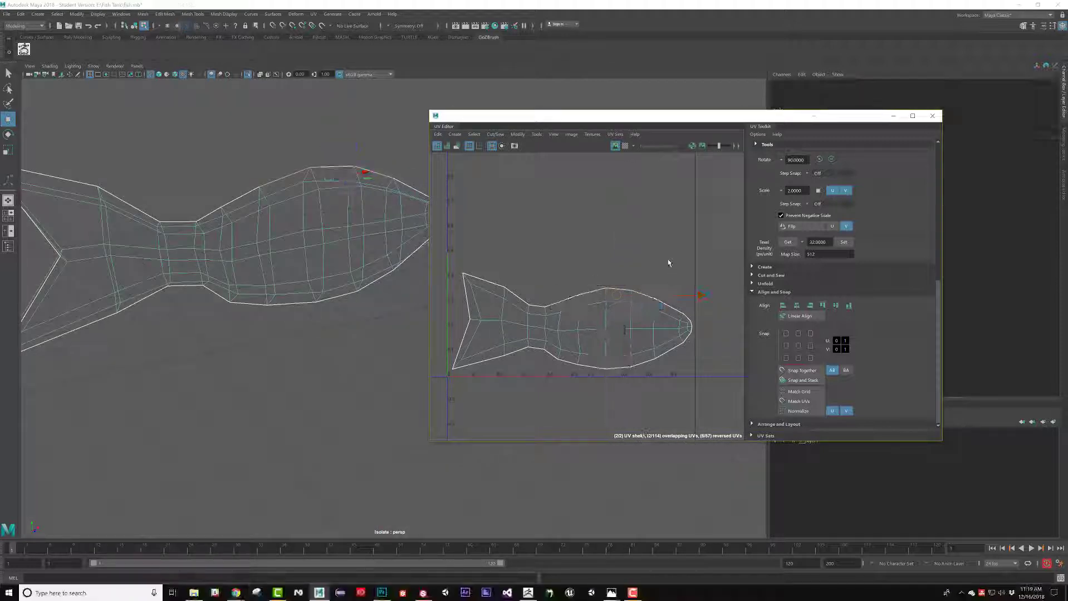
# - Save the scene and turn off the isolated view so the dorsal fin is shown with the body
pyautogui.hotkey('ctrl', 's')
pyautogui.press('Return')
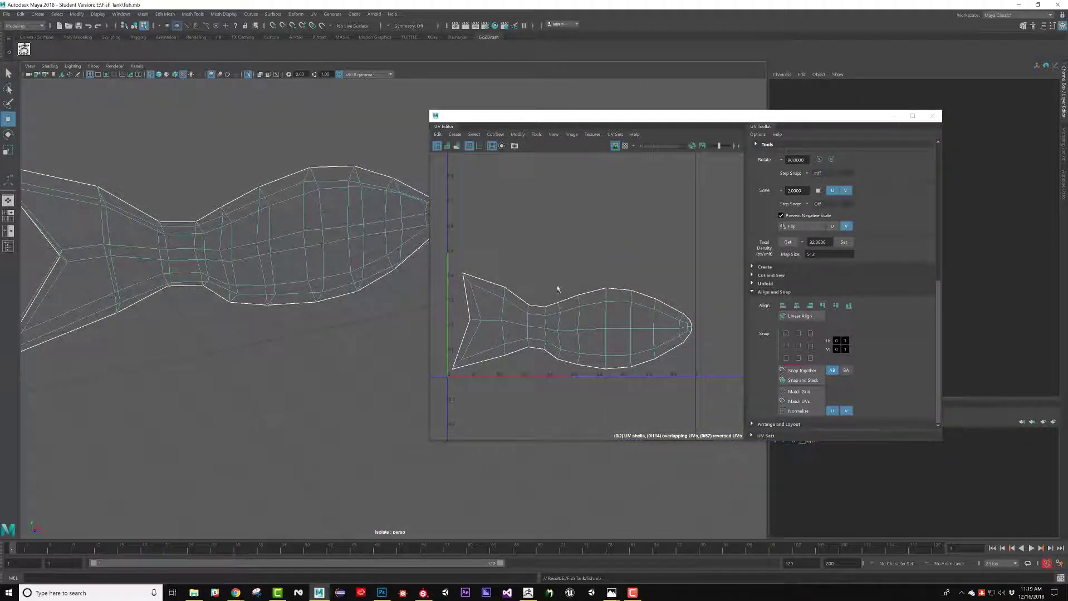
pyautogui.keyDown('alt'); pyautogui.moveTo(325, 213); pyautogui.dragTo(280, 111); pyautogui.keyUp('alt')
pyautogui.click(247, 74)
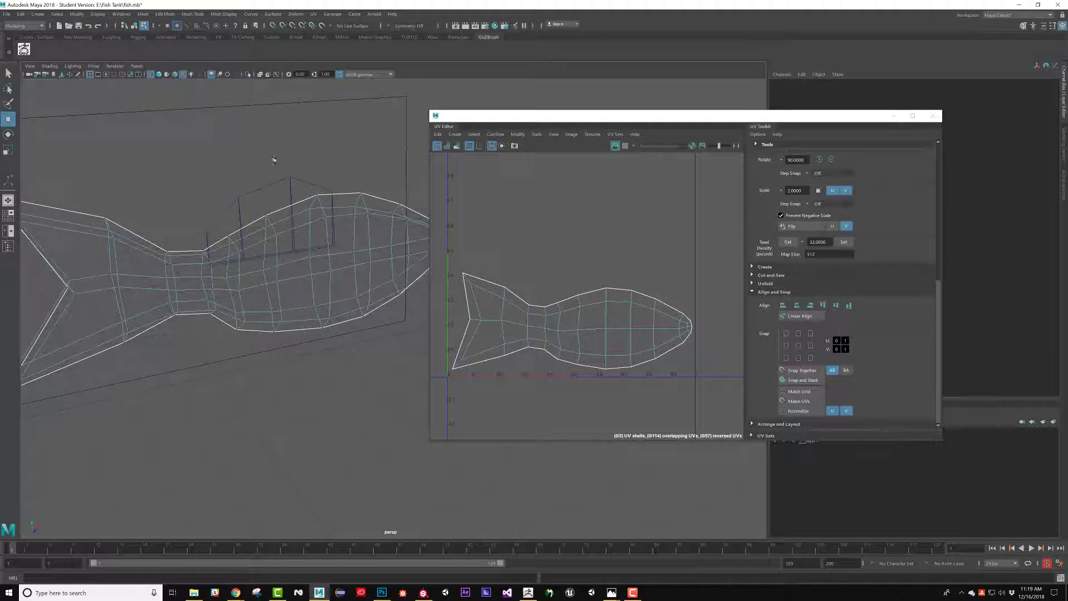
# - Select the dorsal fin's outer rim edges and cut its UVs along them to separate the two sides
pyautogui.click(271, 183)
pyautogui.moveTo(418, 109); pyautogui.dragTo(416, 134, button='right')
pyautogui.moveTo(405, 139); pyautogui.dragTo(153, 327)
pyautogui.moveTo(619, 240); pyautogui.dragTo(657, 239, button='right')
pyautogui.keyDown('alt'); pyautogui.moveTo(311, 228); pyautogui.dragTo(181, 216); pyautogui.keyUp('alt')
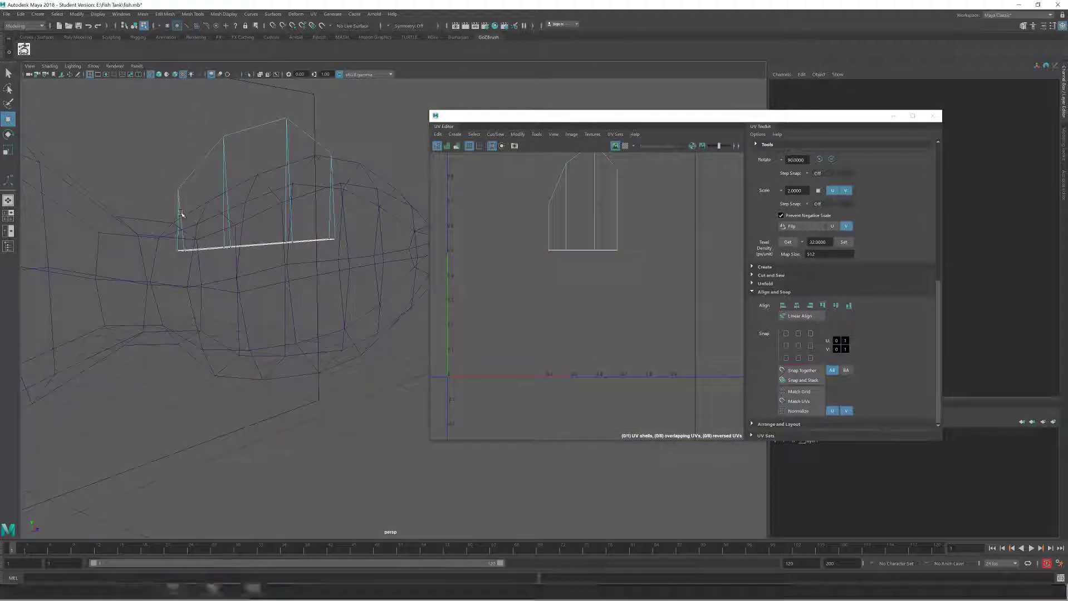
pyautogui.moveTo(181, 216); pyautogui.dragTo(183, 209, button='right')
pyautogui.click(183, 209)
pyautogui.click(288, 180)
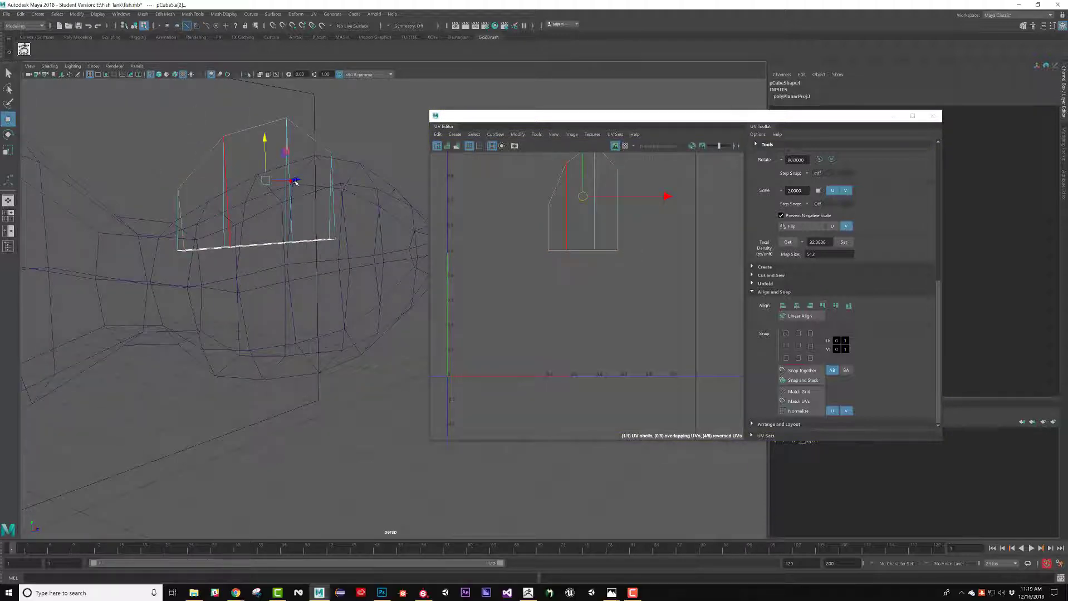
pyautogui.keyDown('alt'); pyautogui.moveTo(288, 180); pyautogui.dragTo(211, 191); pyautogui.keyUp('alt')
pyautogui.keyDown('alt'); pyautogui.moveTo(360, 197); pyautogui.dragTo(354, 205); pyautogui.keyUp('alt')
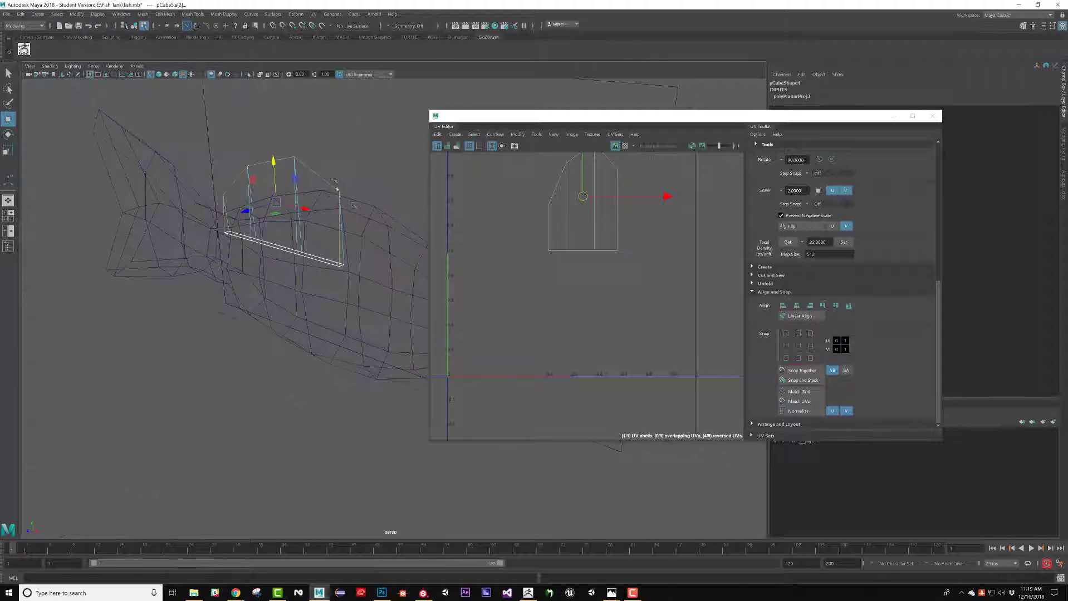
pyautogui.keyDown('alt'); pyautogui.moveTo(647, 238); pyautogui.dragTo(631, 277, button='middle'); pyautogui.keyUp('alt')
pyautogui.hotkey('shift', 'x')
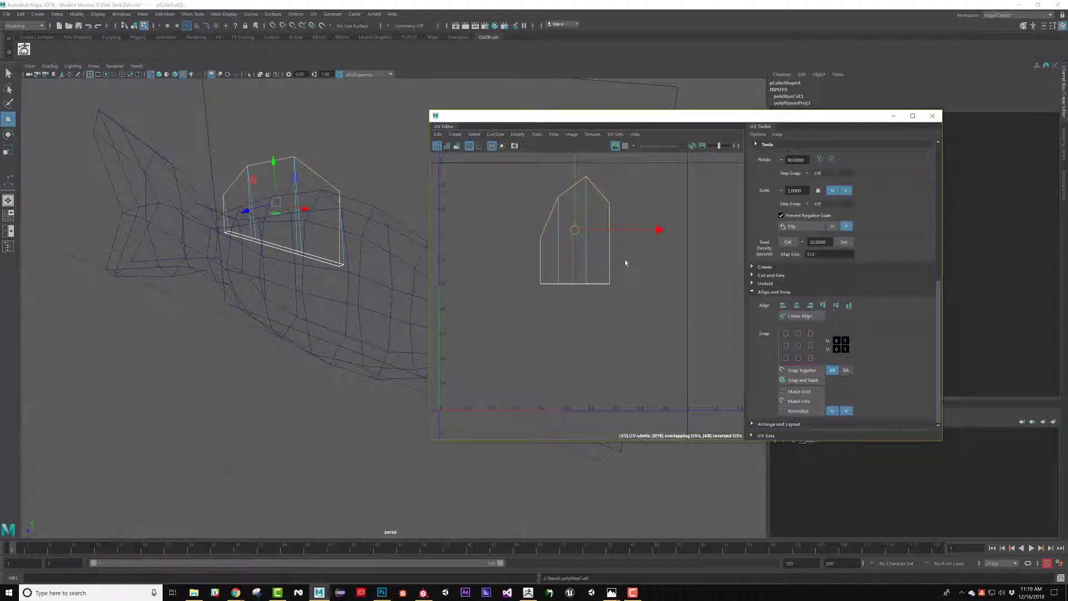
# - Select all of the fin's UVs and unfold them
pyautogui.moveTo(626, 263); pyautogui.dragTo(665, 252, button='right')
pyautogui.keyDown('alt'); pyautogui.moveTo(664, 252); pyautogui.dragTo(604, 245, button='right'); pyautogui.keyUp('alt')
pyautogui.moveTo(513, 181); pyautogui.dragTo(694, 319)
pyautogui.keyDown('shift'); pyautogui.moveTo(665, 240); pyautogui.dragTo(547, 241, button='right'); pyautogui.keyUp('shift')
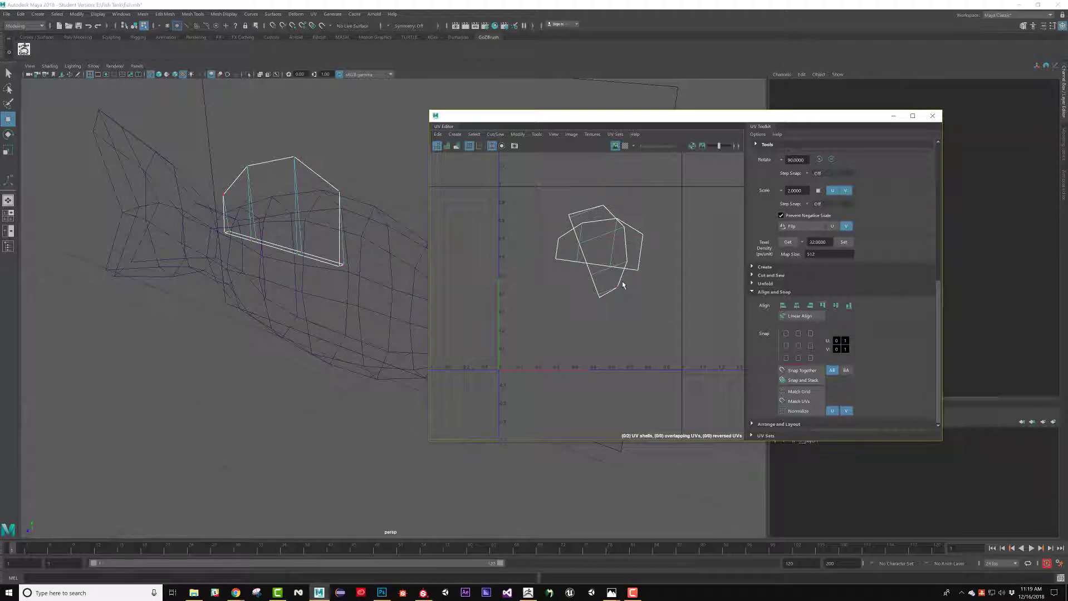
# - Rotate one fin UV shell upright and move it below the other shell
pyautogui.press('e')
pyautogui.moveTo(656, 201); pyautogui.dragTo(566, 183)
pyautogui.press('w')
pyautogui.moveTo(597, 253); pyautogui.dragTo(599, 323)
pyautogui.scroll(5, 598, 312)
# - Select the upper fin UV shell and rotate it until its base is horizontal
pyautogui.moveTo(615, 209); pyautogui.dragTo(644, 233)
pyautogui.keyDown('alt'); pyautogui.moveTo(644, 236); pyautogui.dragTo(630, 308, button='middle'); pyautogui.keyUp('alt')
pyautogui.press('e')
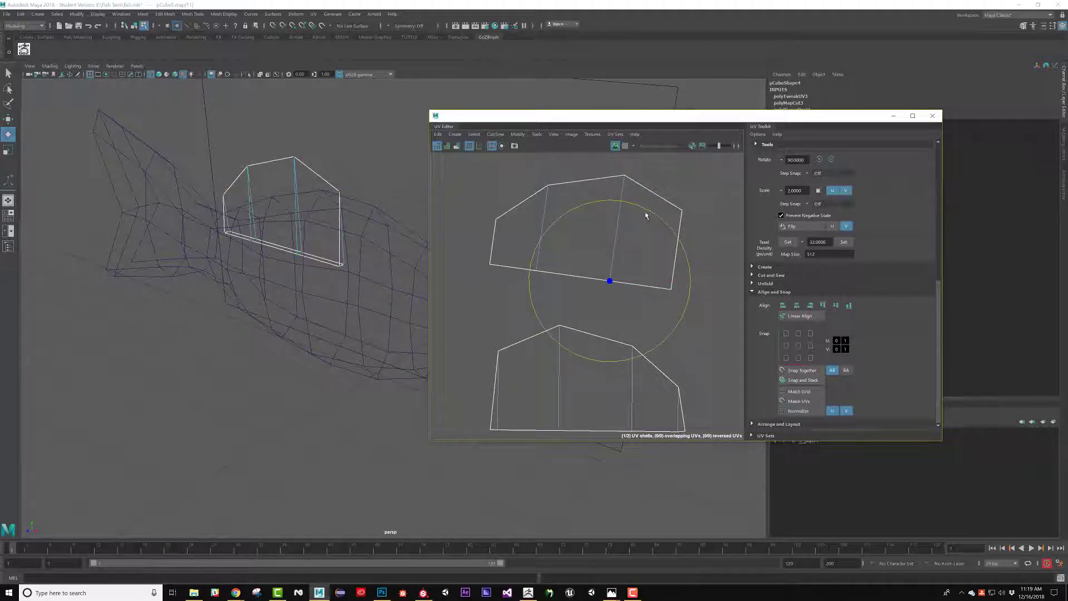
pyautogui.click(684, 213)
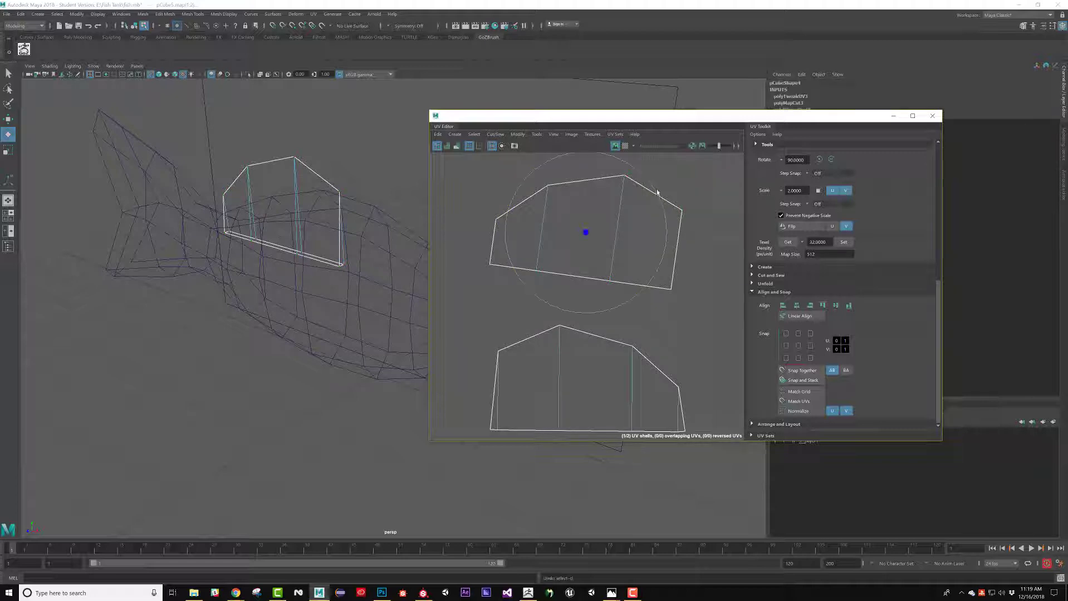
pyautogui.moveTo(652, 192); pyautogui.dragTo(642, 189)
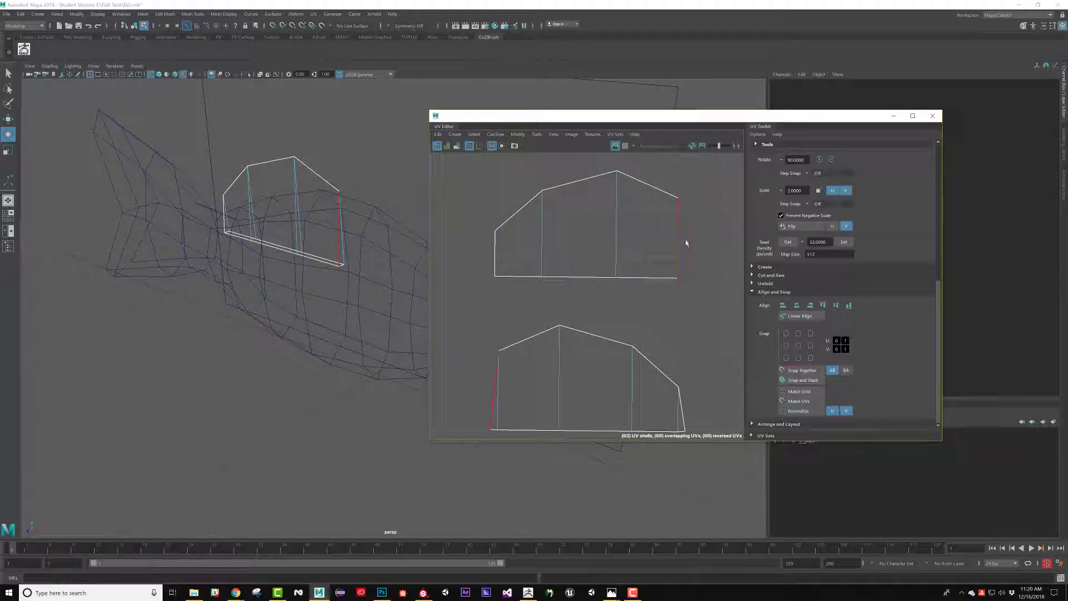
# - Compare matching edges on the two fin shells and flip the upper shell along U
pyautogui.click(676, 235)
pyautogui.keyDown('alt'); pyautogui.moveTo(652, 254); pyautogui.dragTo(637, 401, button='right'); pyautogui.keyUp('alt')
pyautogui.keyDown('alt'); pyautogui.moveTo(638, 400); pyautogui.dragTo(628, 354, button='middle'); pyautogui.keyUp('alt')
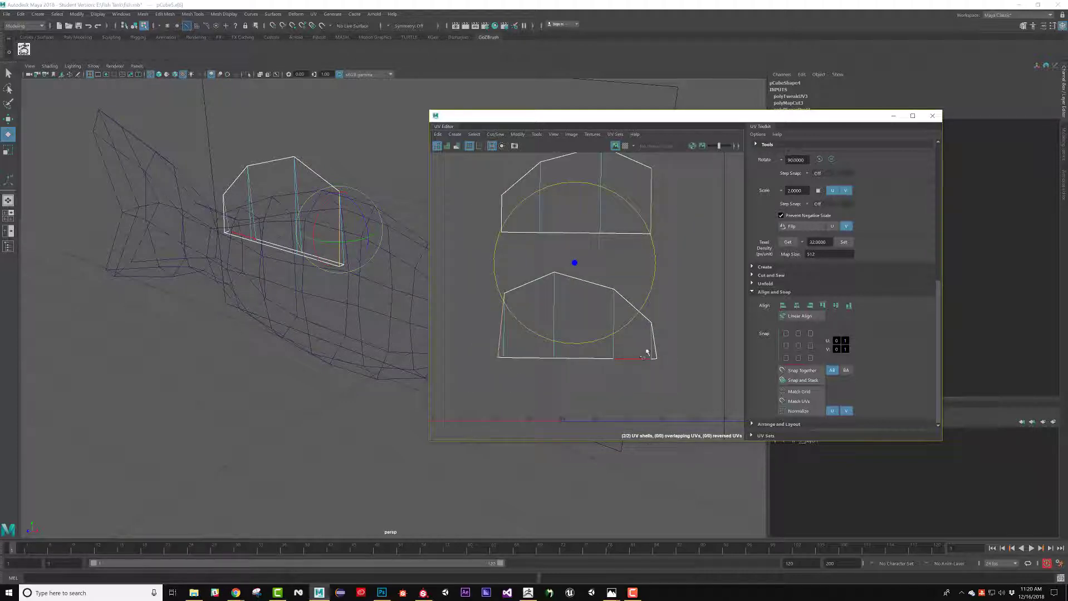
pyautogui.click(649, 351)
pyautogui.click(669, 203)
pyautogui.click(656, 225)
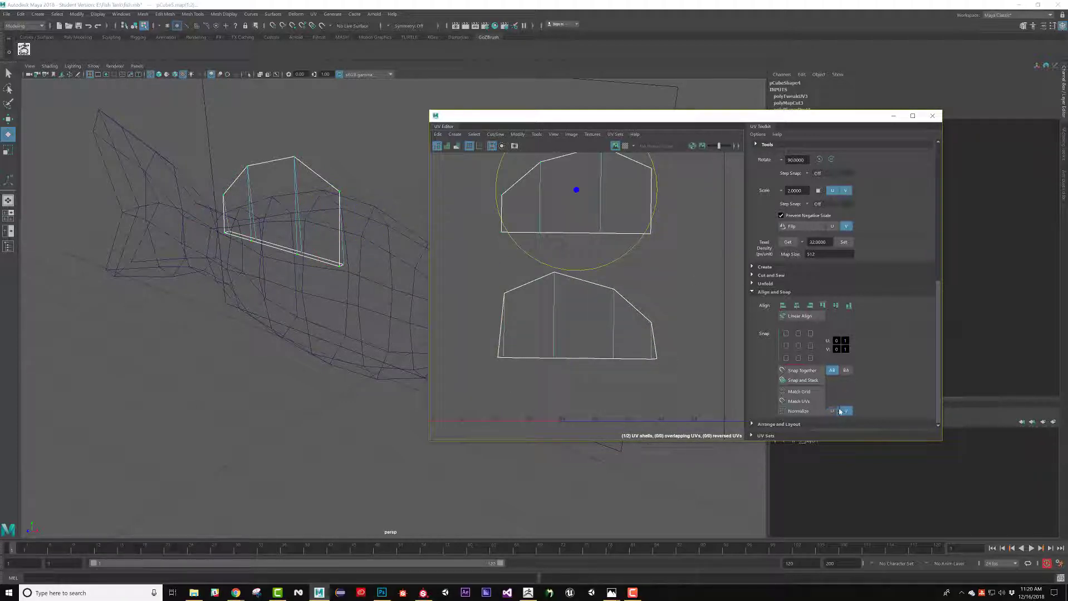
pyautogui.scroll(2, 889, 279)
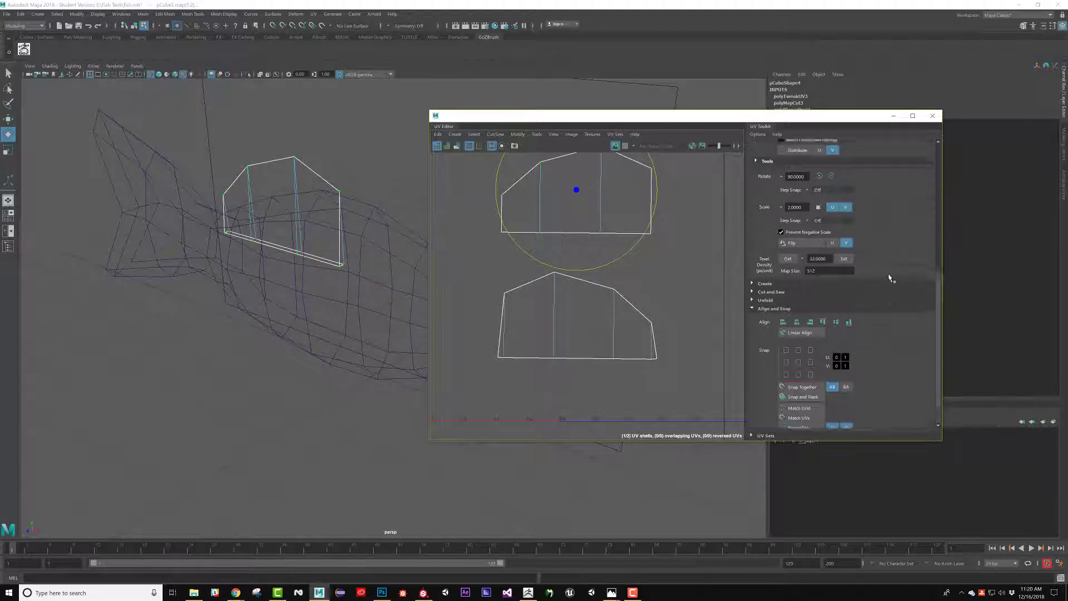
pyautogui.click(789, 260)
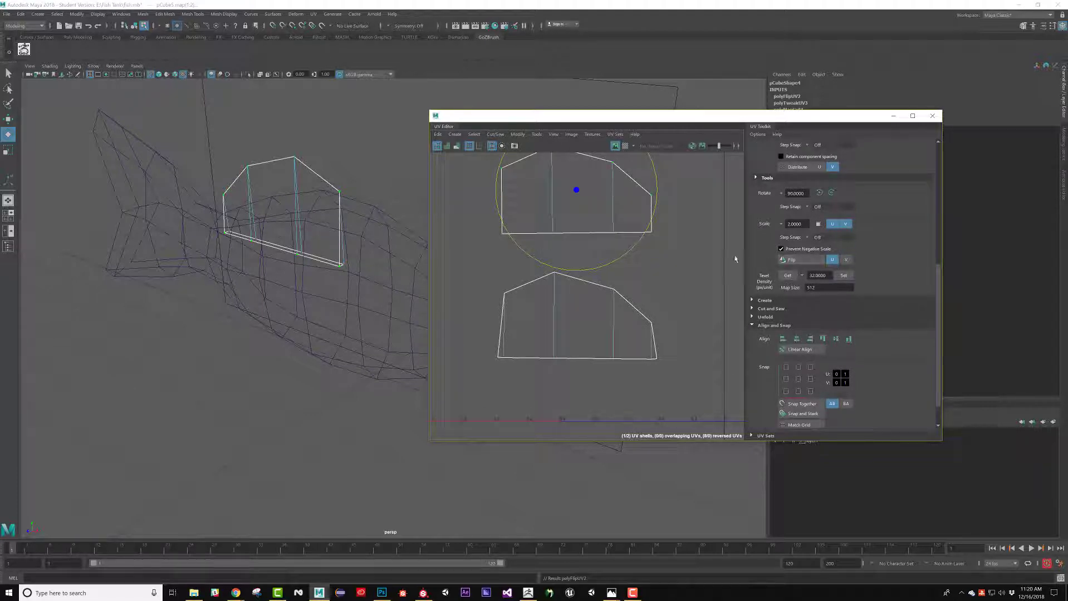
# - Move the flipped fin shell onto the other one and fine-tune its rotation and position so their outlines line up
pyautogui.press('w')
pyautogui.moveTo(577, 210); pyautogui.dragTo(575, 345)
pyautogui.press('r')
pyautogui.press('w')
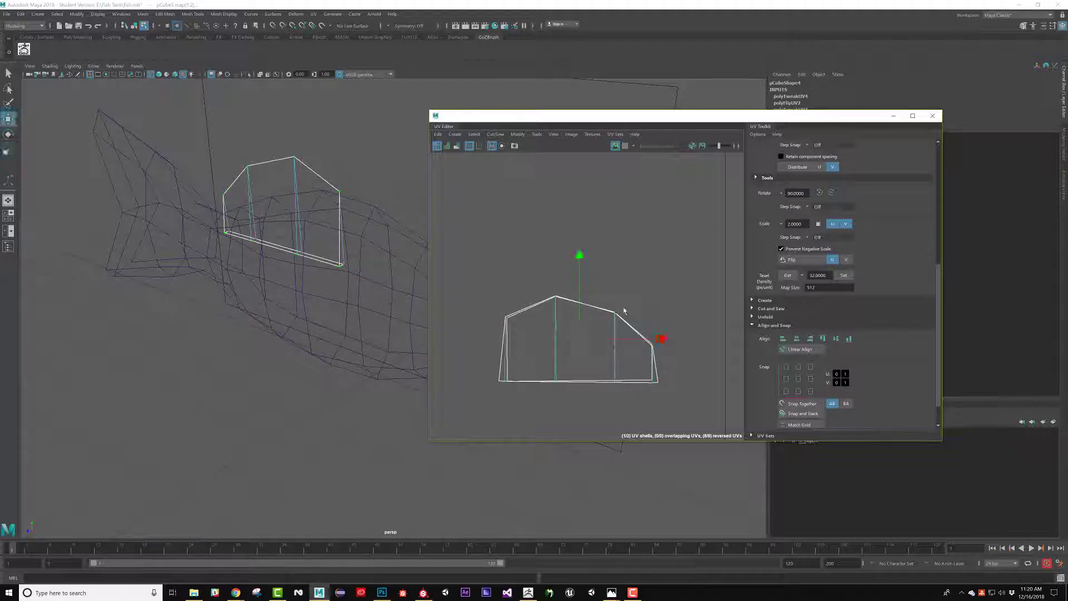
pyautogui.press('e')
pyautogui.scroll(3, 640, 279)
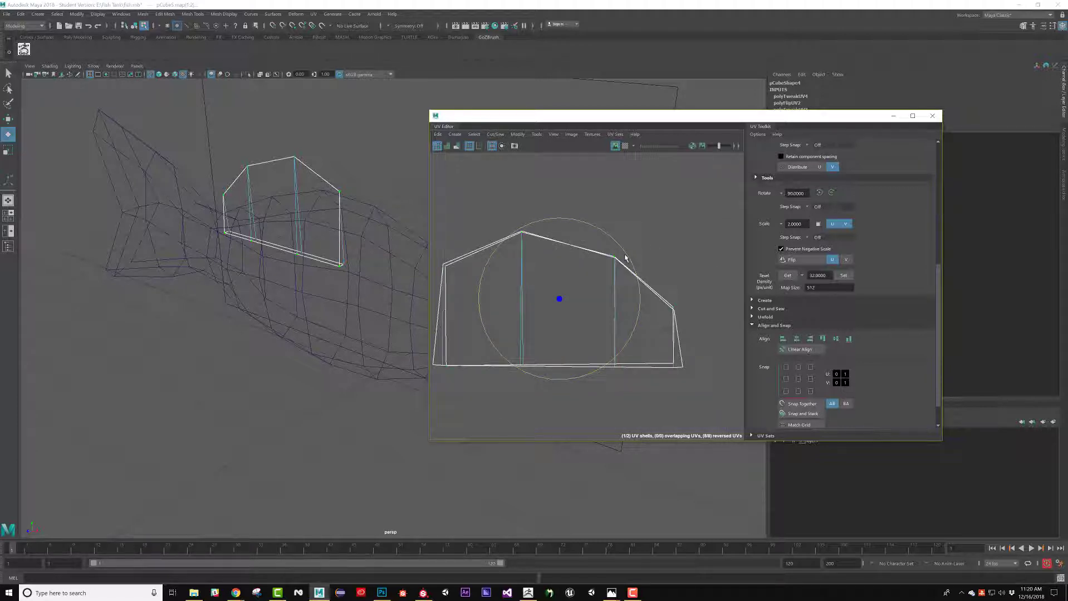
pyautogui.press('w')
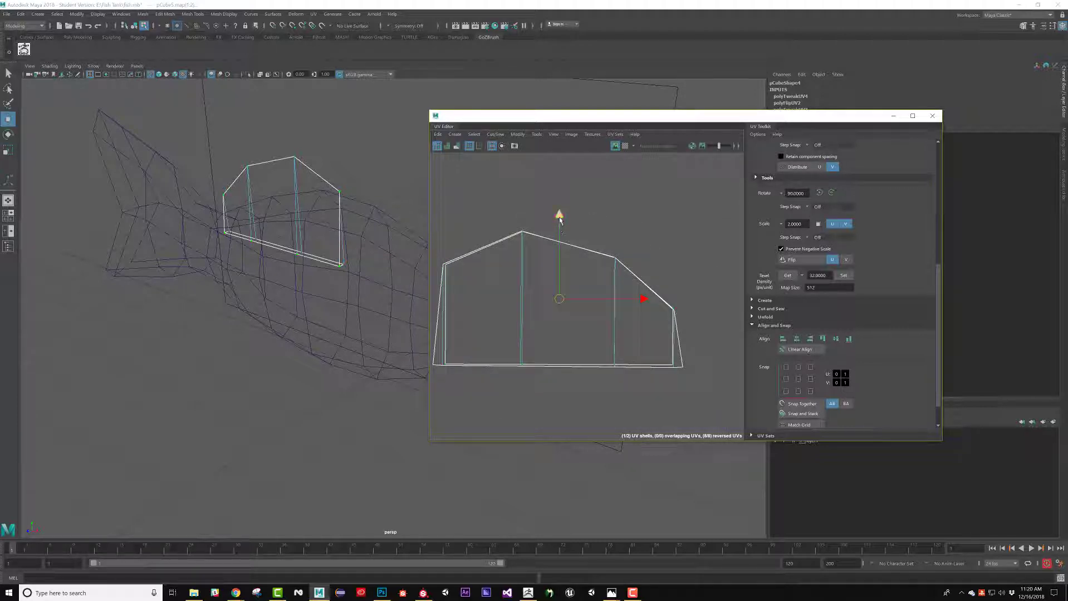
pyautogui.moveTo(560, 220); pyautogui.dragTo(559, 221)
# - Select both stacked fin shells and apply Match UVs to them
pyautogui.scroll(-4, 658, 236)
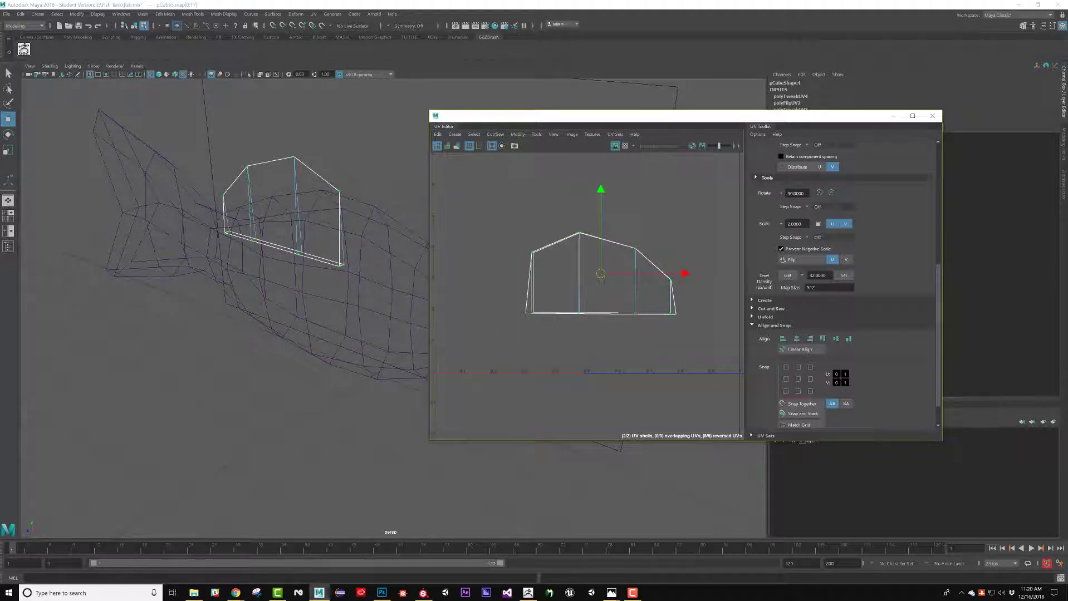
pyautogui.scroll(-2, 815, 396)
pyautogui.click(801, 403)
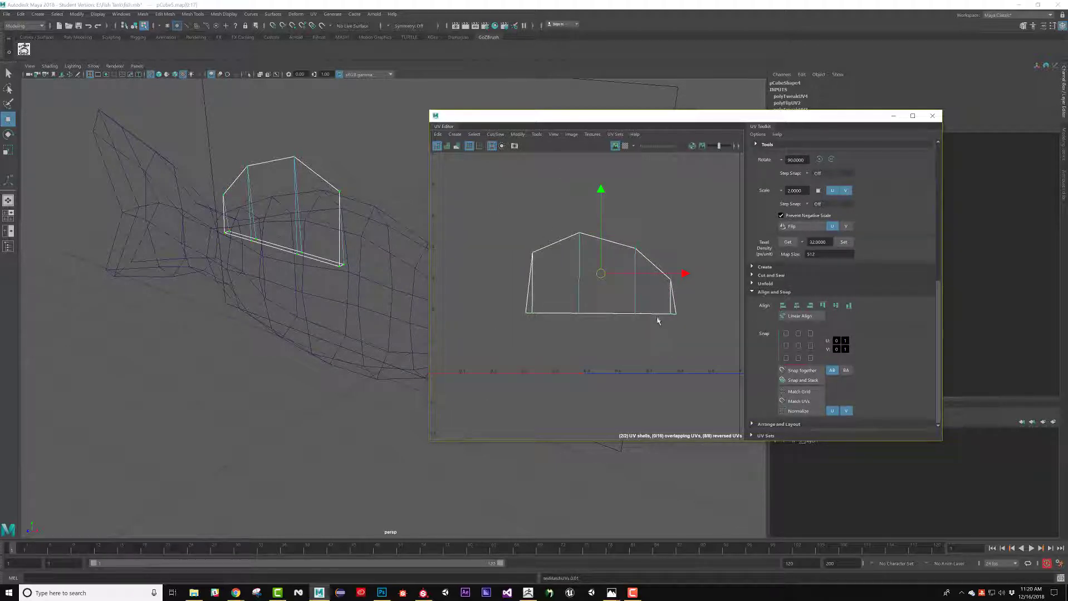
# - Select all UVs of the stacked fin shells and scale them down uniformly
pyautogui.moveTo(476, 201); pyautogui.dragTo(712, 368)
pyautogui.keyDown('alt'); pyautogui.moveTo(712, 368); pyautogui.dragTo(732, 417, button='middle'); pyautogui.keyUp('alt')
pyautogui.press('r')
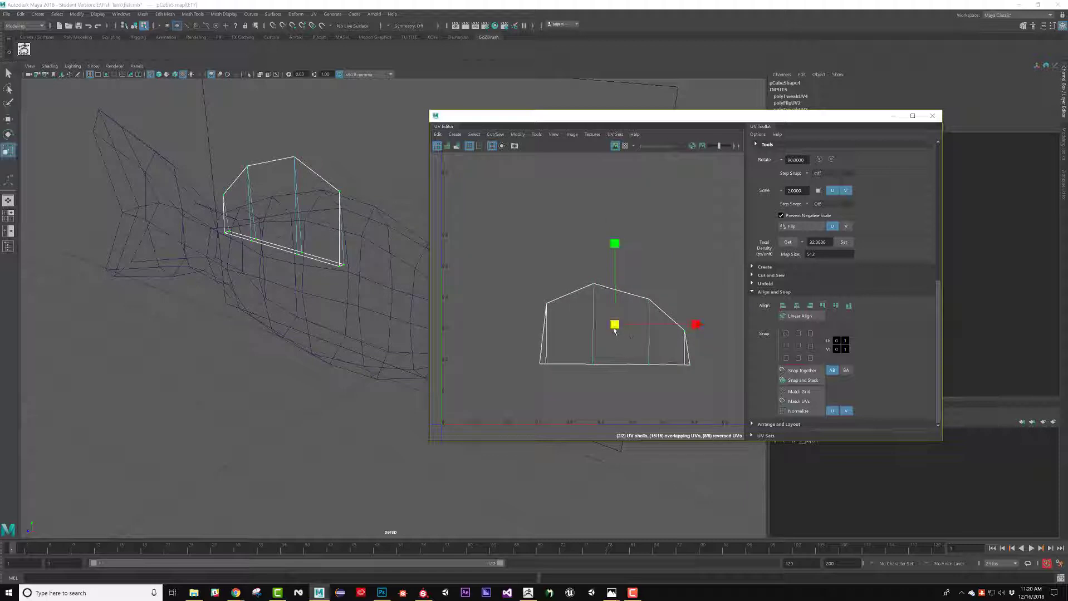
pyautogui.moveTo(615, 324); pyautogui.dragTo(566, 235)
pyautogui.press('w')
pyautogui.scroll(-2, 584, 228)
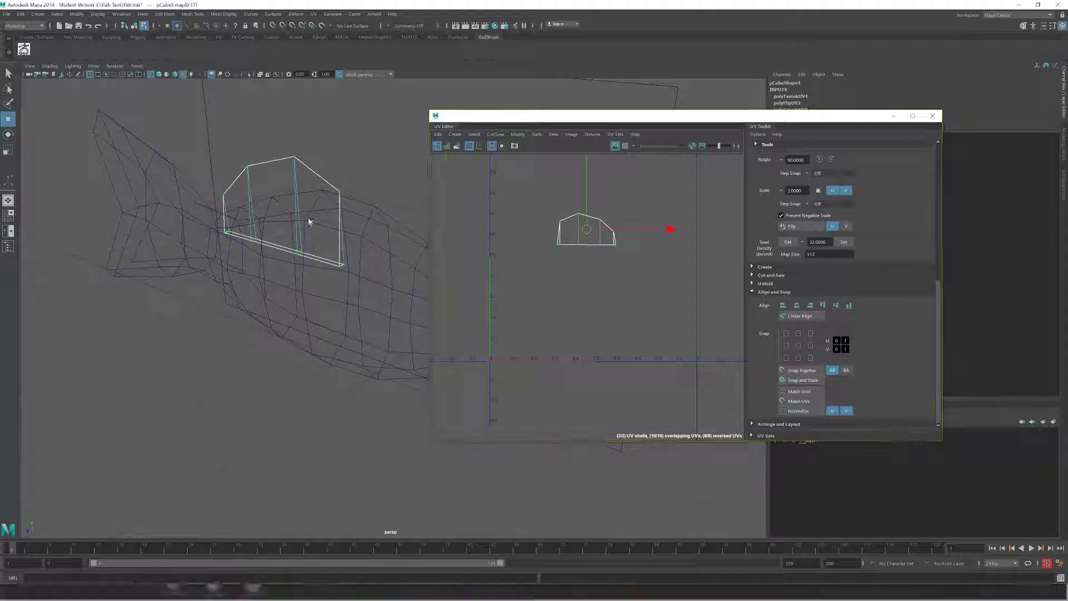
# - Return to object mode and select the fish body together with the fin so both UV layouts are displayed
pyautogui.press('F8')
pyautogui.rightClick(343, 207)
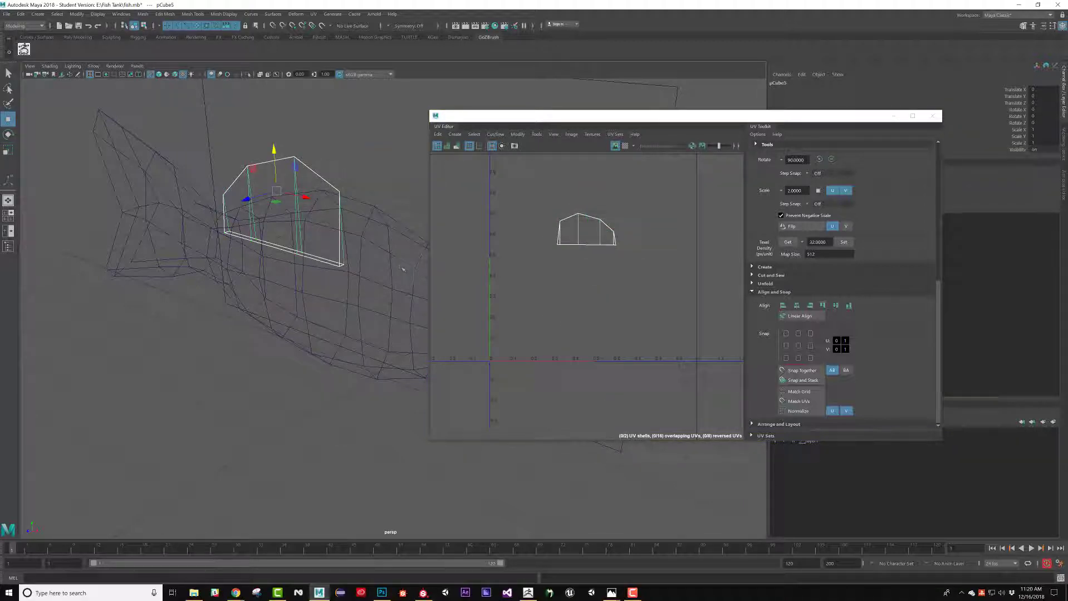
pyautogui.click(362, 223)
pyautogui.press('f')
pyautogui.scroll(-2, 589, 207)
pyautogui.scroll(2, 589, 207)
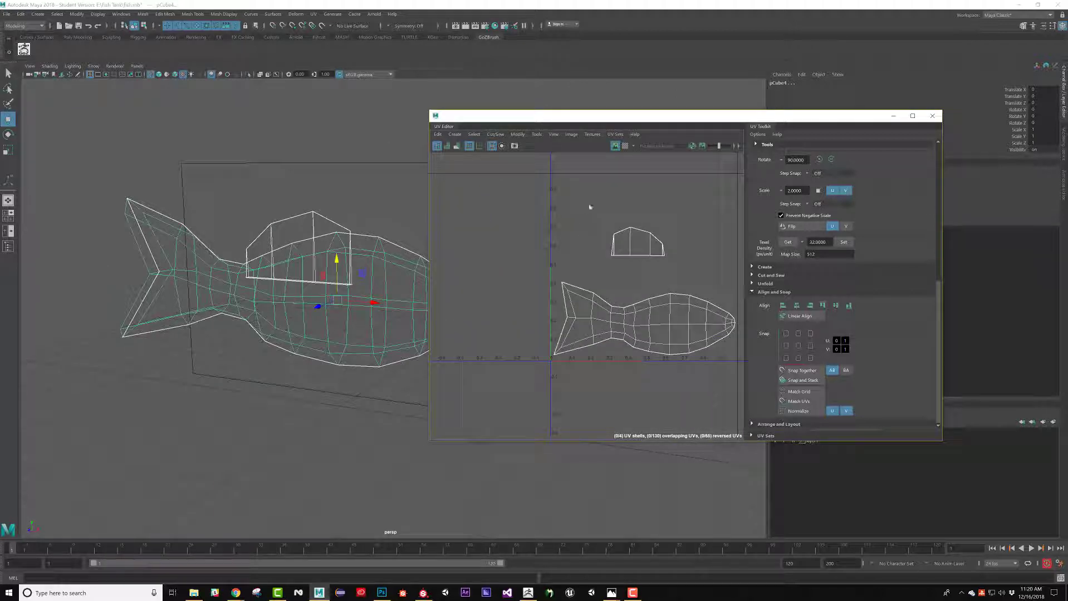
# - Select the stacked fin shells and move them into the gap below the narrow part of the fish's tail
pyautogui.moveTo(635, 260); pyautogui.dragTo(635, 312, button='right')
pyautogui.click(640, 245)
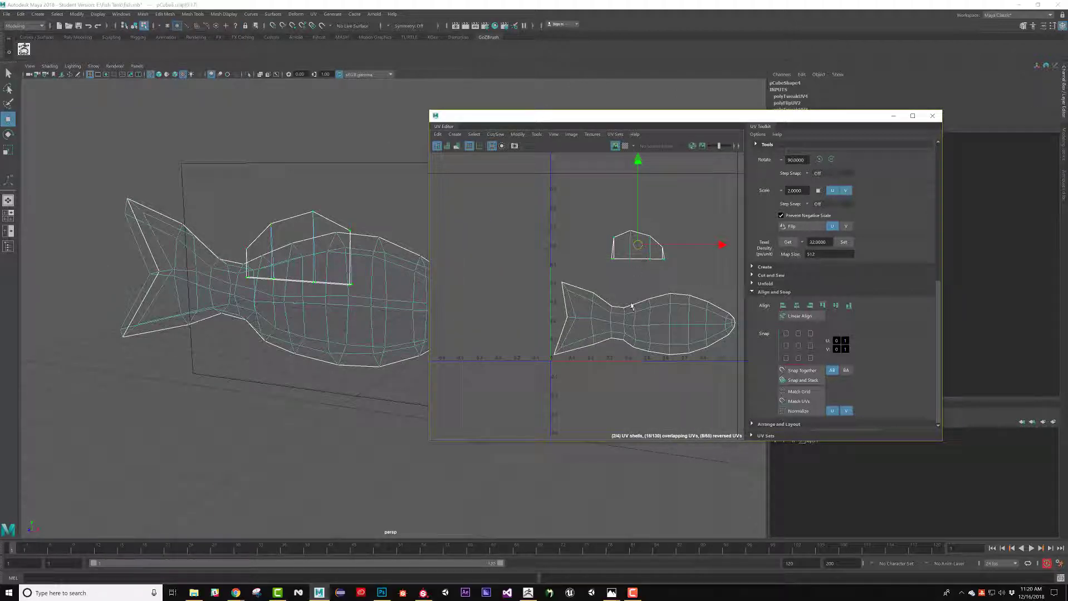
pyautogui.moveTo(640, 245); pyautogui.dragTo(615, 356)
pyautogui.scroll(6, 615, 355)
pyautogui.scroll(-2, 626, 339)
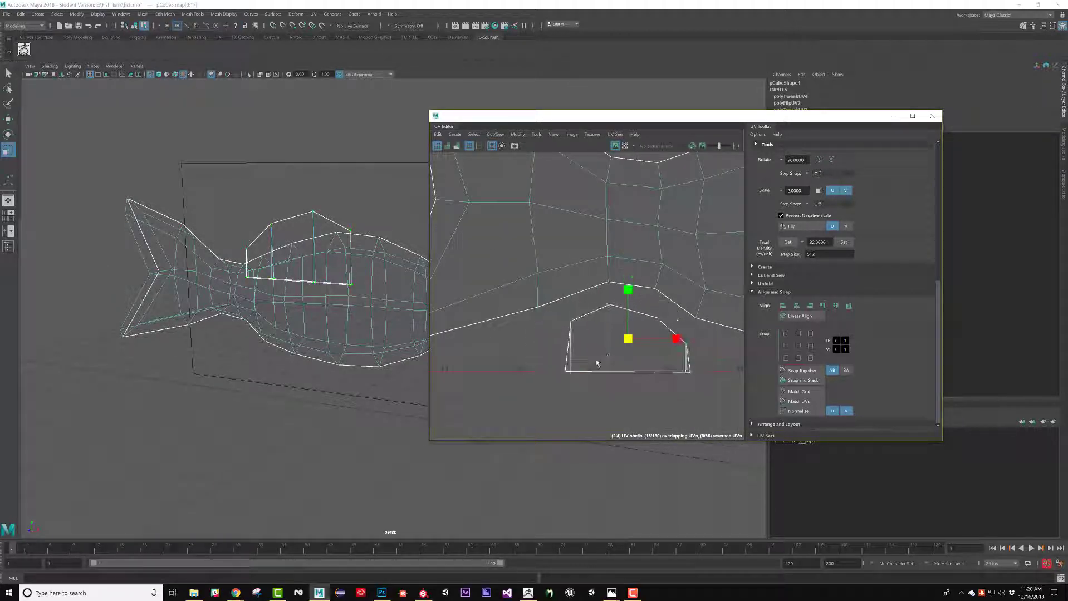
# - Enlarge and reposition the stacked fin shells to fill the gap beneath the tail's narrow part, and save the scene
pyautogui.press('r')
pyautogui.moveTo(627, 337); pyautogui.dragTo(694, 298)
pyautogui.press('e')
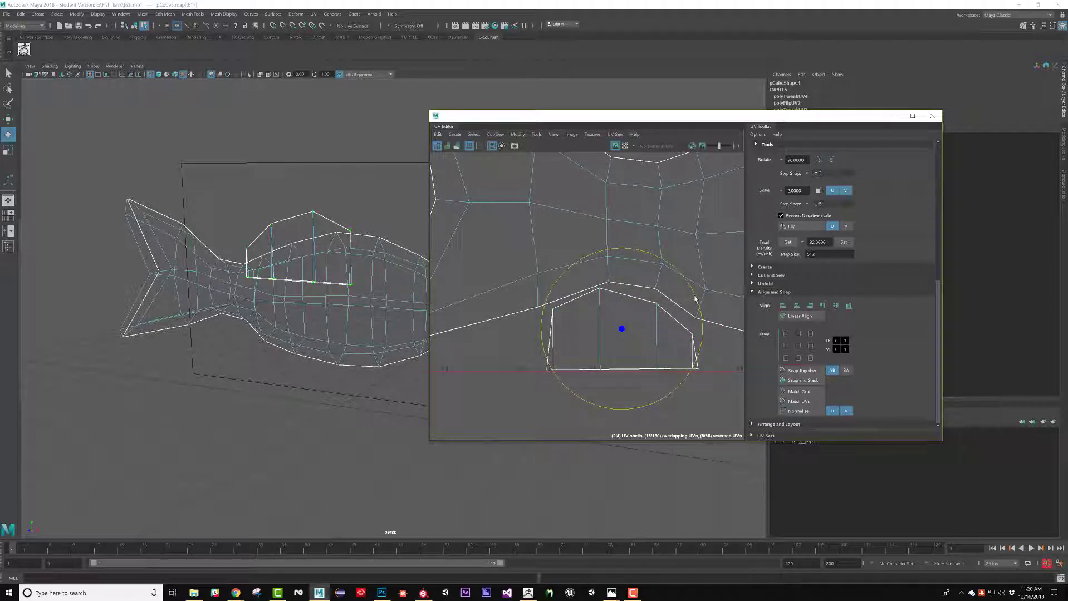
pyautogui.press('w')
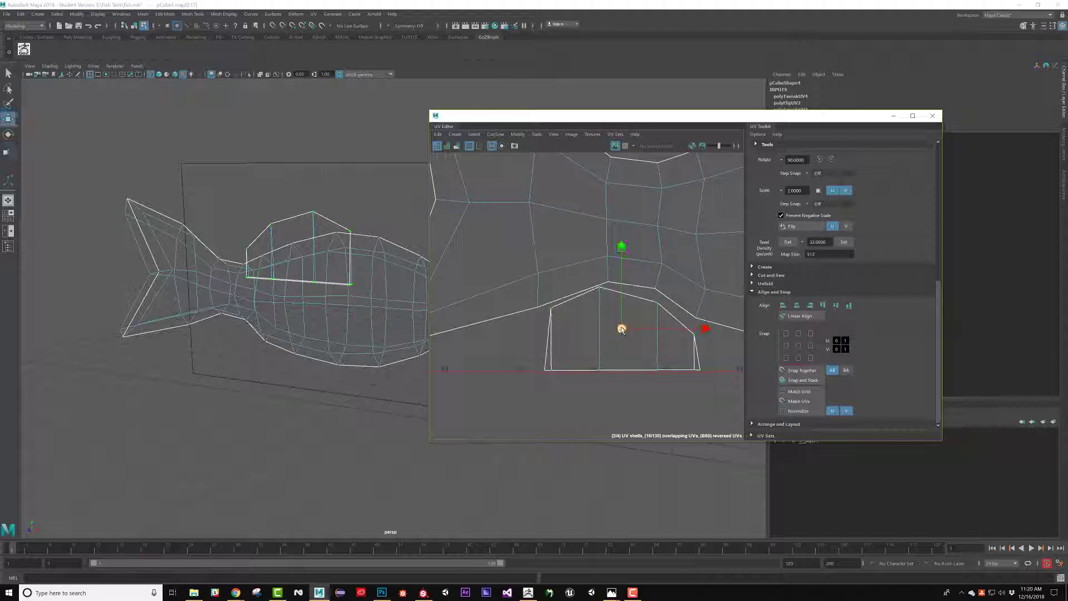
pyautogui.moveTo(620, 326); pyautogui.dragTo(635, 323)
pyautogui.scroll(-6, 634, 323)
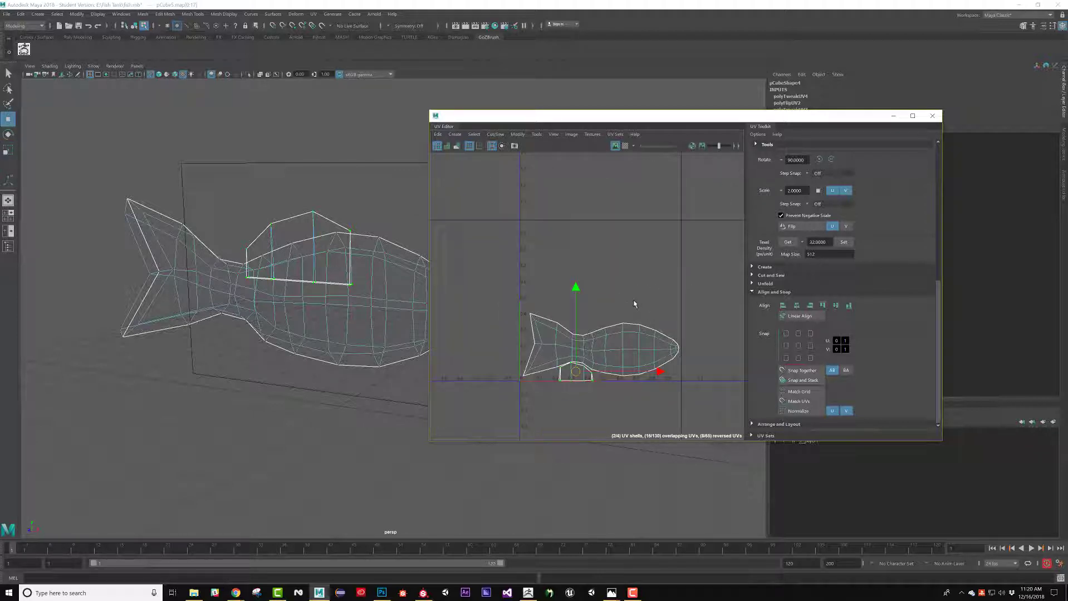
pyautogui.hotkey('ctrl', 's')
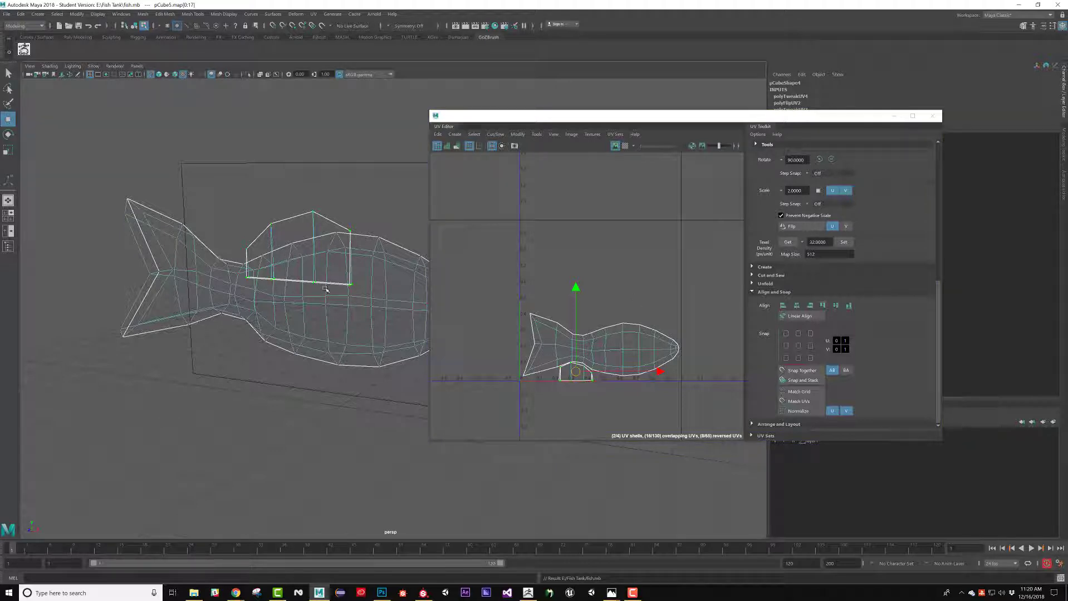
# - Combine the fish body and dorsal fin into one mesh and close the UV editor
pyautogui.press('F8')
pyautogui.press('f')
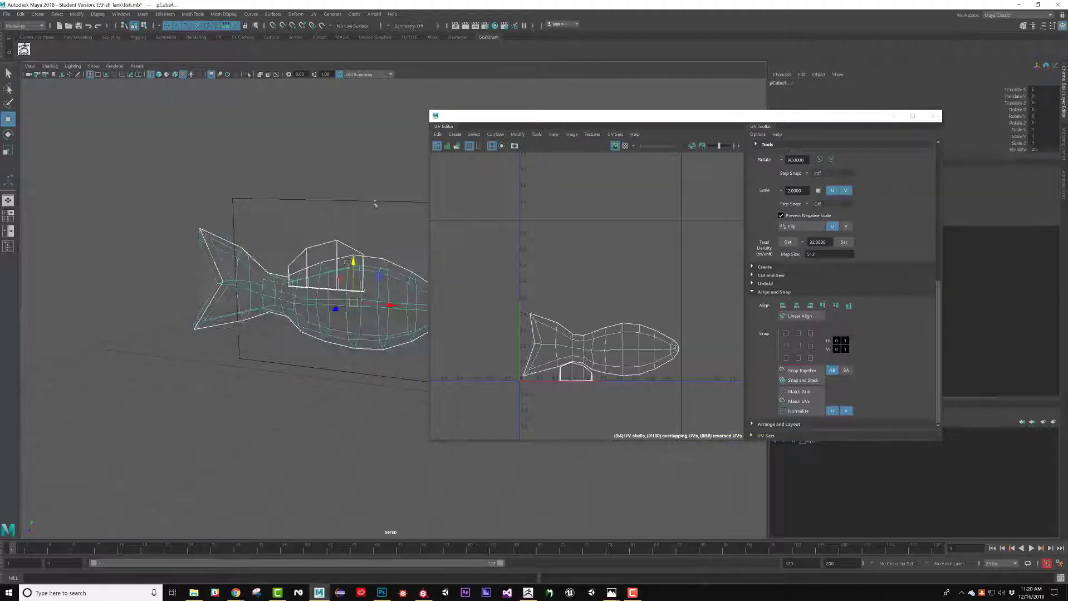
pyautogui.keyDown('shift'); pyautogui.moveTo(378, 192); pyautogui.dragTo(364, 341, button='right'); pyautogui.keyUp('shift')
pyautogui.keyDown('alt'); pyautogui.moveTo(330, 300); pyautogui.dragTo(473, 287); pyautogui.keyUp('alt')
pyautogui.click(932, 117)
# - Switch the viewport to the front view with the whole combined fish in sight
pyautogui.keyDown('alt'); pyautogui.moveTo(473, 287); pyautogui.dragTo(410, 287, button='right'); pyautogui.keyUp('alt')
pyautogui.keyDown('alt'); pyautogui.moveTo(411, 287); pyautogui.dragTo(413, 300); pyautogui.keyUp('alt')
pyautogui.press('space')
pyautogui.scroll(-5, 412, 307)
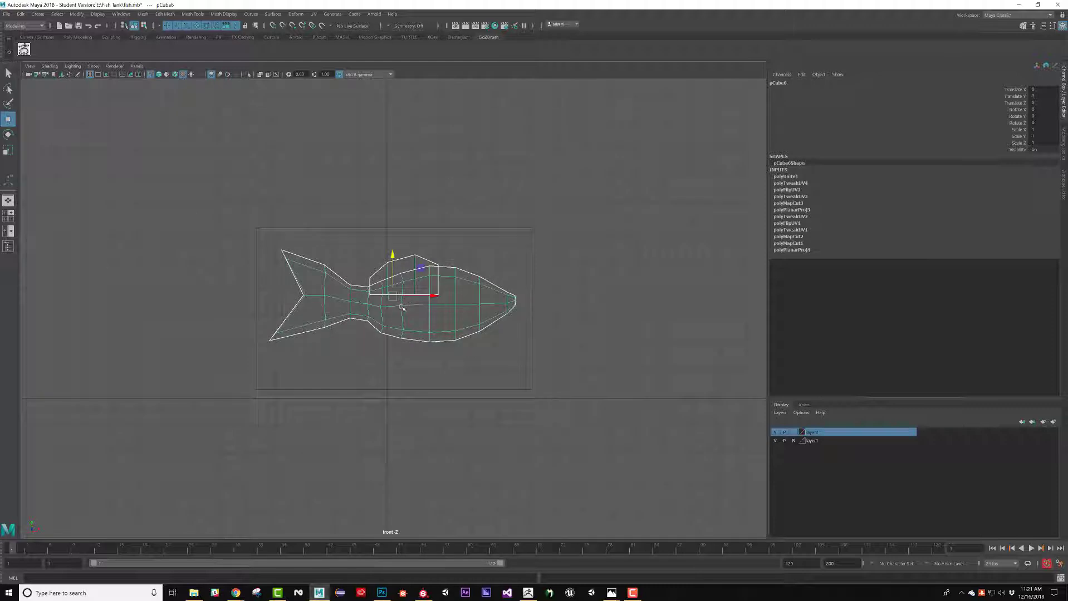
pyautogui.press('space')
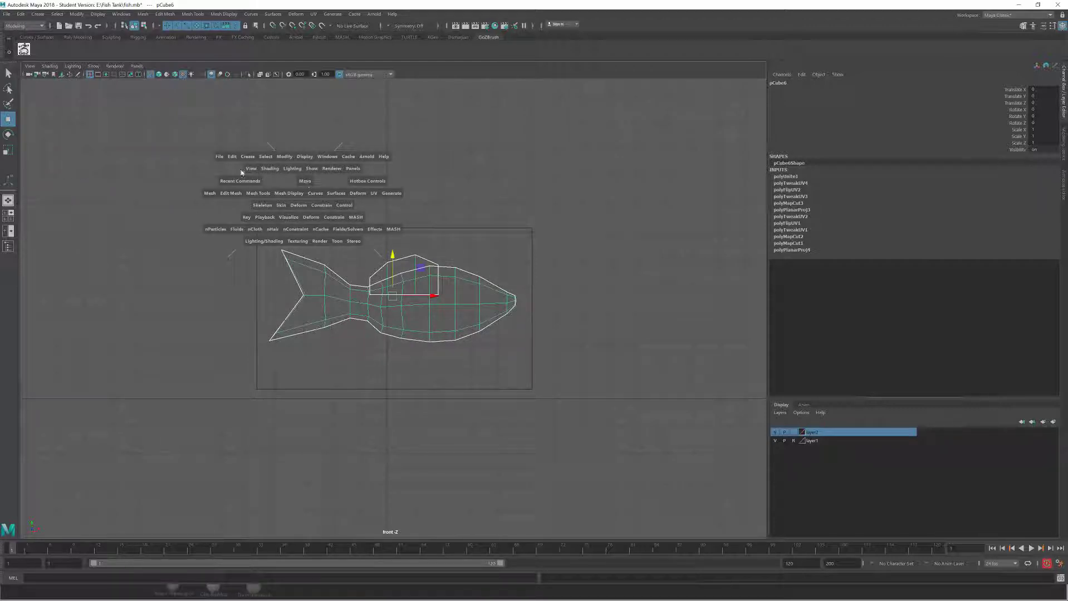
# - Move the combined fish to the grid origin in the front and side views, snapping it to the grid, and return to perspective
pyautogui.moveTo(283, 160); pyautogui.dragTo(327, 218)
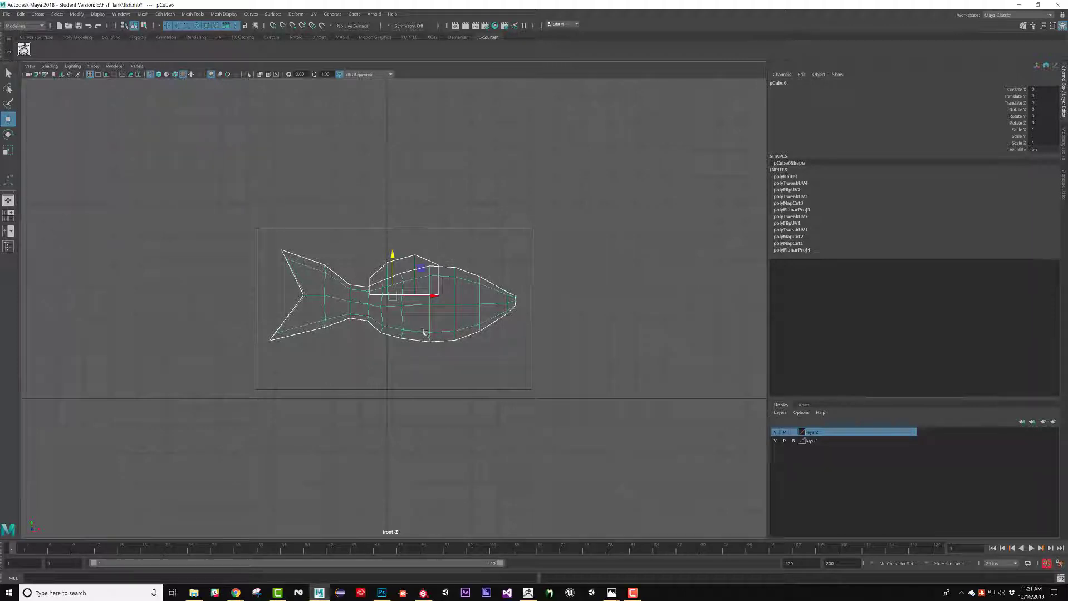
pyautogui.moveTo(393, 296); pyautogui.dragTo(388, 398)
pyautogui.press('space')
pyautogui.moveTo(506, 361); pyautogui.dragTo(558, 362)
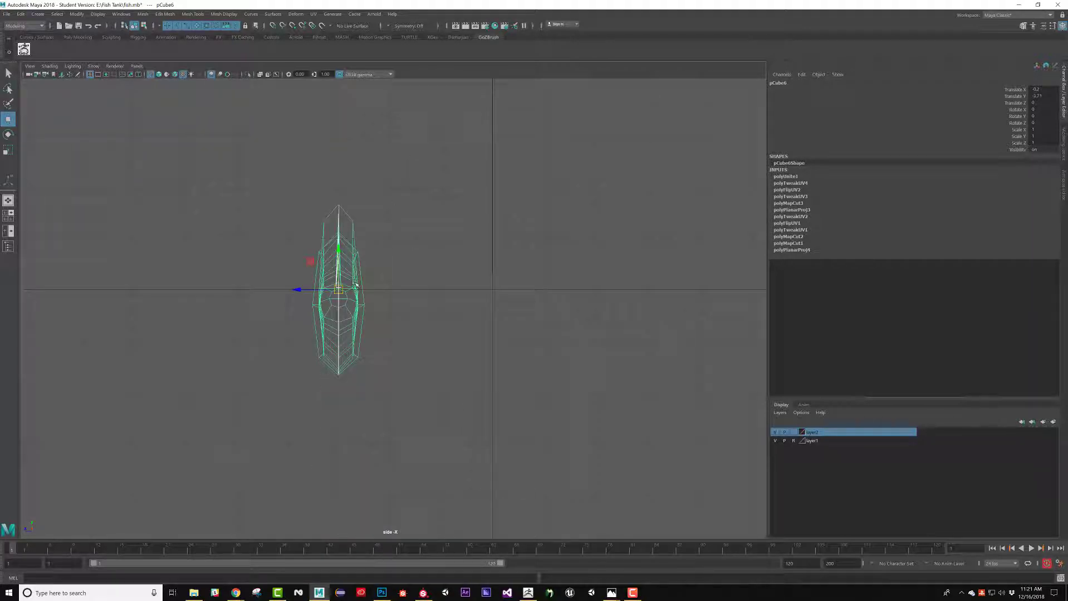
pyautogui.press('x')
pyautogui.moveTo(376, 292); pyautogui.dragTo(577, 248)
pyautogui.press('space')
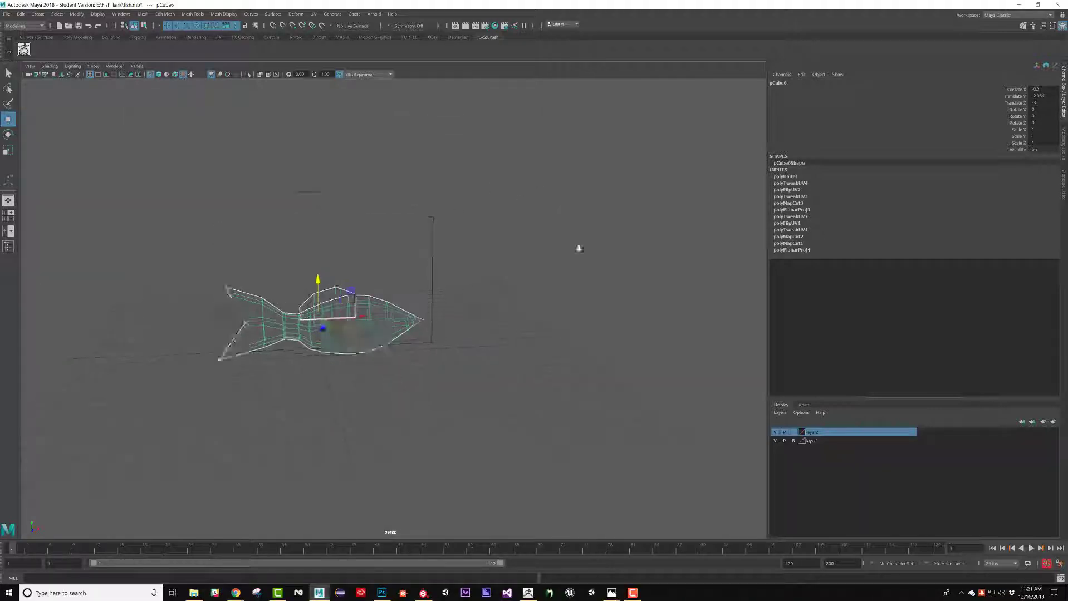
# - Delete the combined fish's construction history and freeze its transformations
pyautogui.scroll(5, 576, 247)
pyautogui.keyDown('alt'); pyautogui.moveTo(464, 242); pyautogui.dragTo(550, 197, button='middle'); pyautogui.keyUp('alt')
pyautogui.keyDown('alt'); pyautogui.moveTo(345, 154); pyautogui.dragTo(360, 164); pyautogui.keyUp('alt')
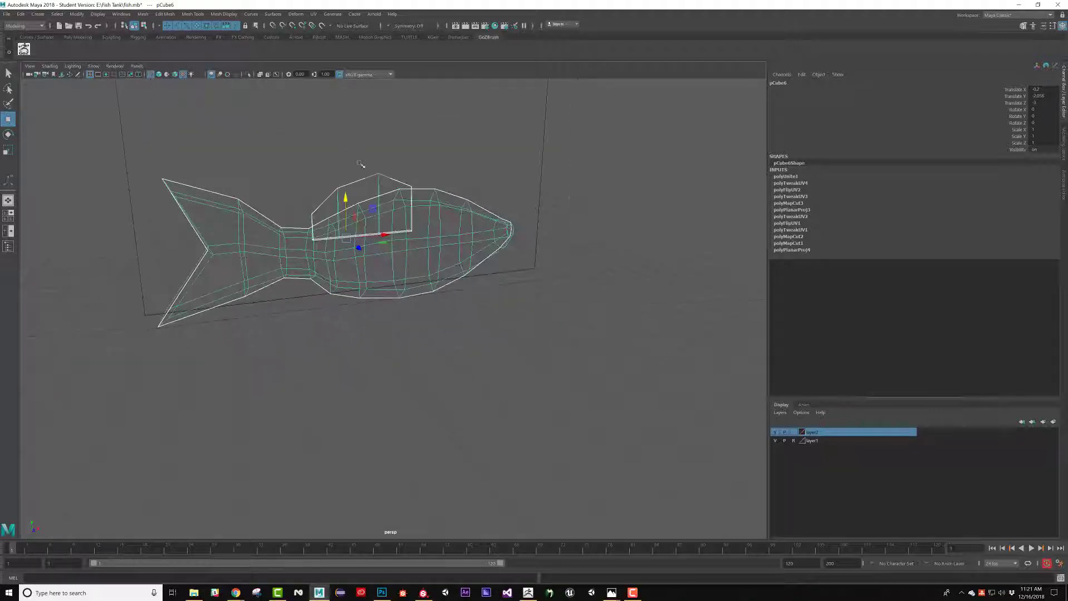
pyautogui.click(20, 14)
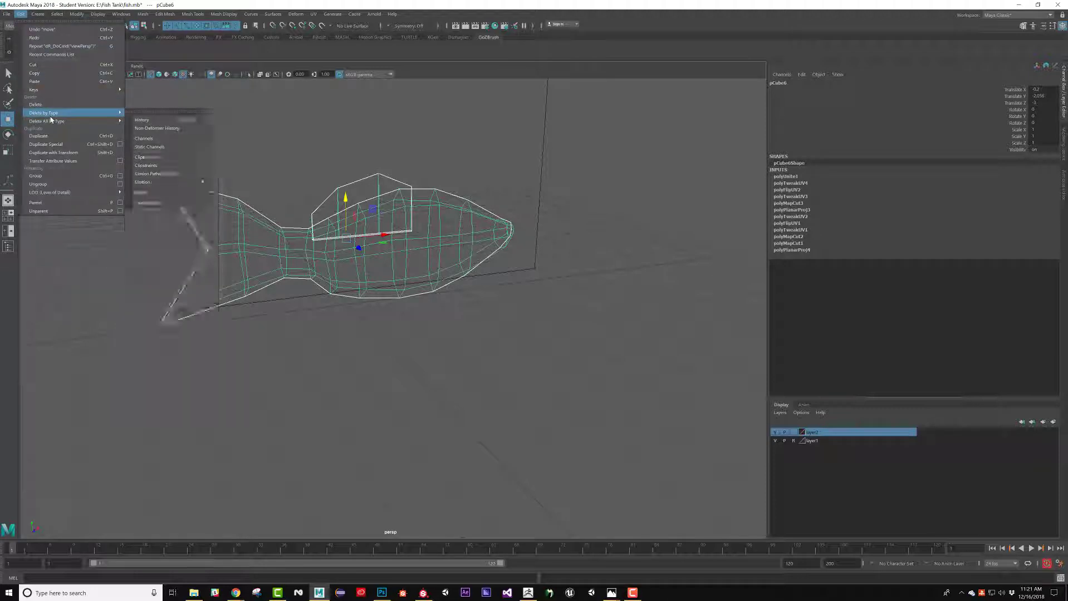
pyautogui.moveTo(100, 121)
pyautogui.click(142, 128)
pyautogui.click(77, 14)
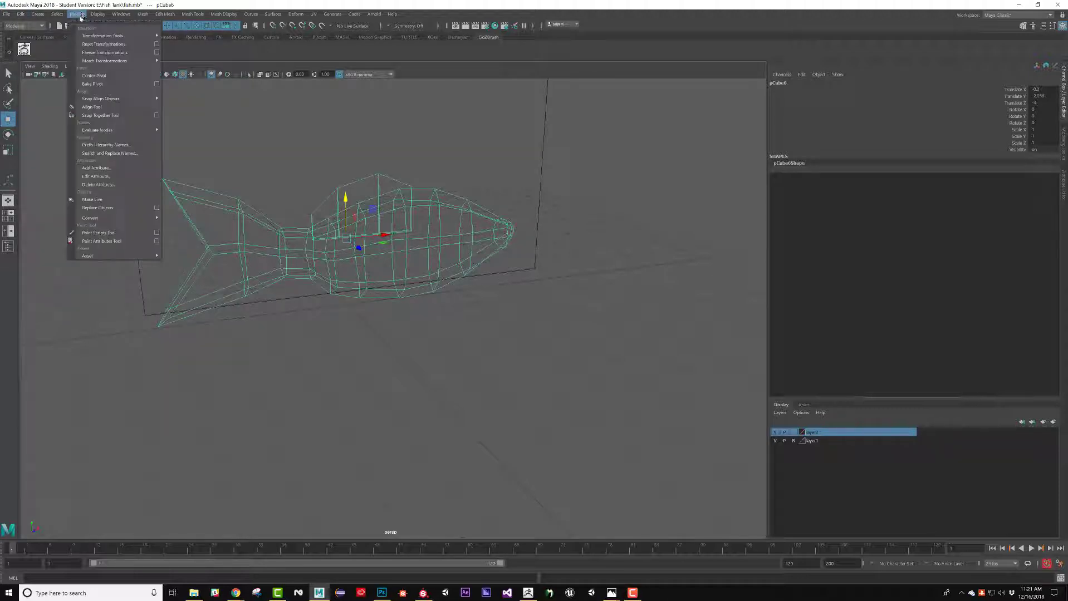
pyautogui.click(111, 53)
# - Display the scene shaded with texture maps and save it, accepting the student version notice
pyautogui.keyDown('alt'); pyautogui.moveTo(377, 189); pyautogui.dragTo(384, 257); pyautogui.keyUp('alt')
pyautogui.press('6')
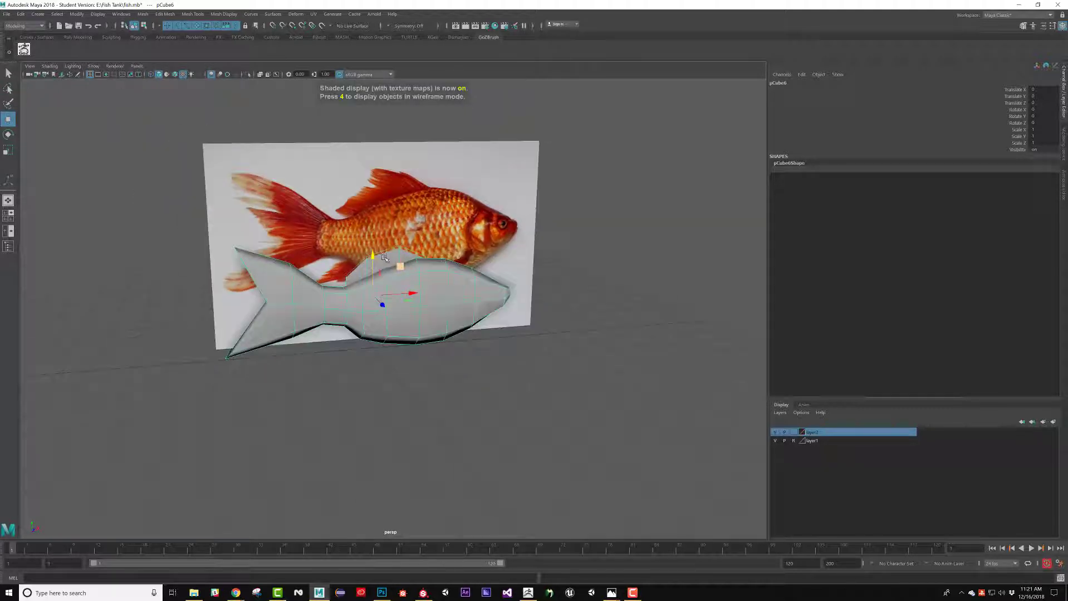
pyautogui.hotkey('ctrl', 's')
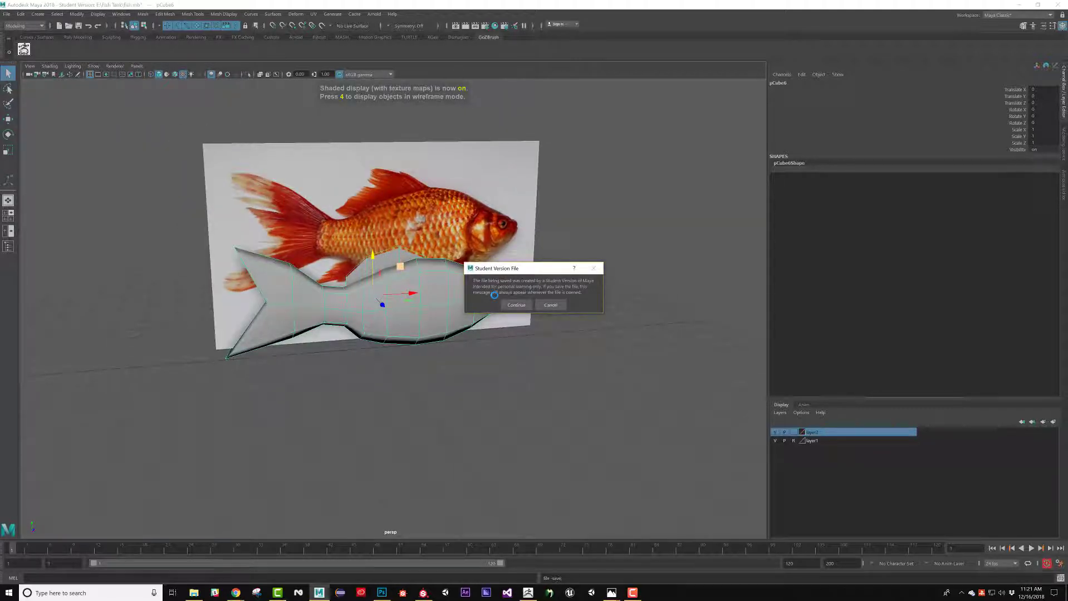
pyautogui.click(518, 305)
pyautogui.keyDown('alt'); pyautogui.moveTo(434, 264); pyautogui.dragTo(476, 272); pyautogui.keyUp('alt')
pyautogui.click(558, 167)
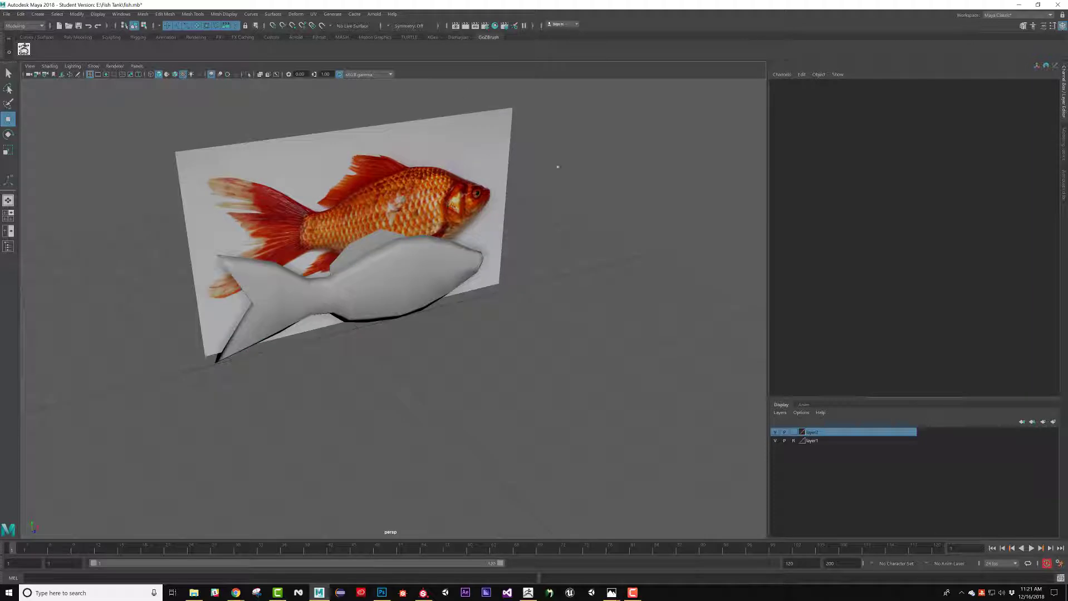
pyautogui.click(457, 197)
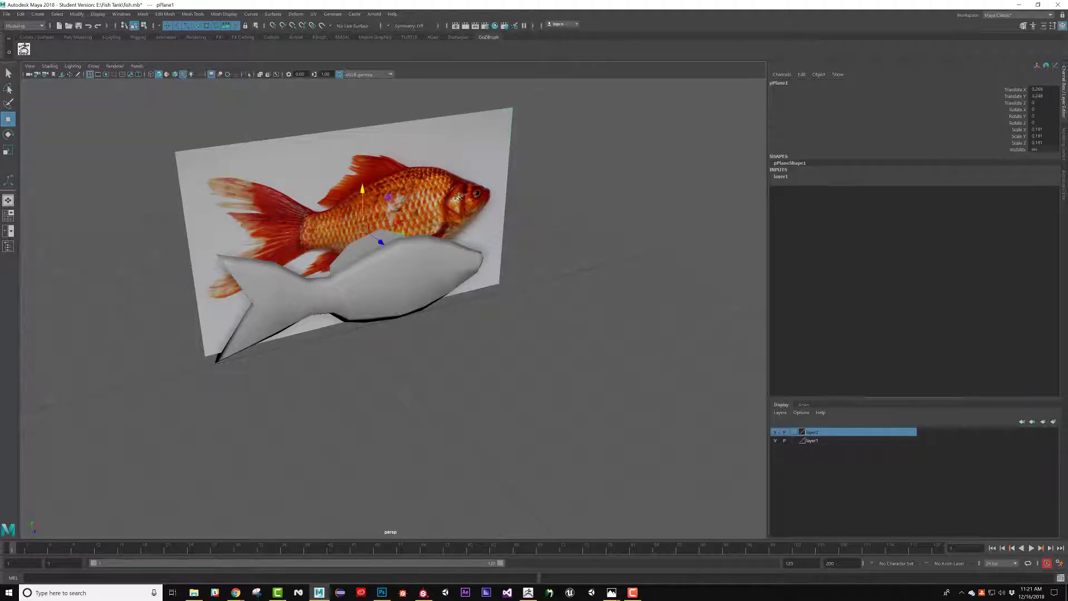
pyautogui.keyDown('alt'); pyautogui.moveTo(457, 212); pyautogui.dragTo(440, 231); pyautogui.keyUp('alt')
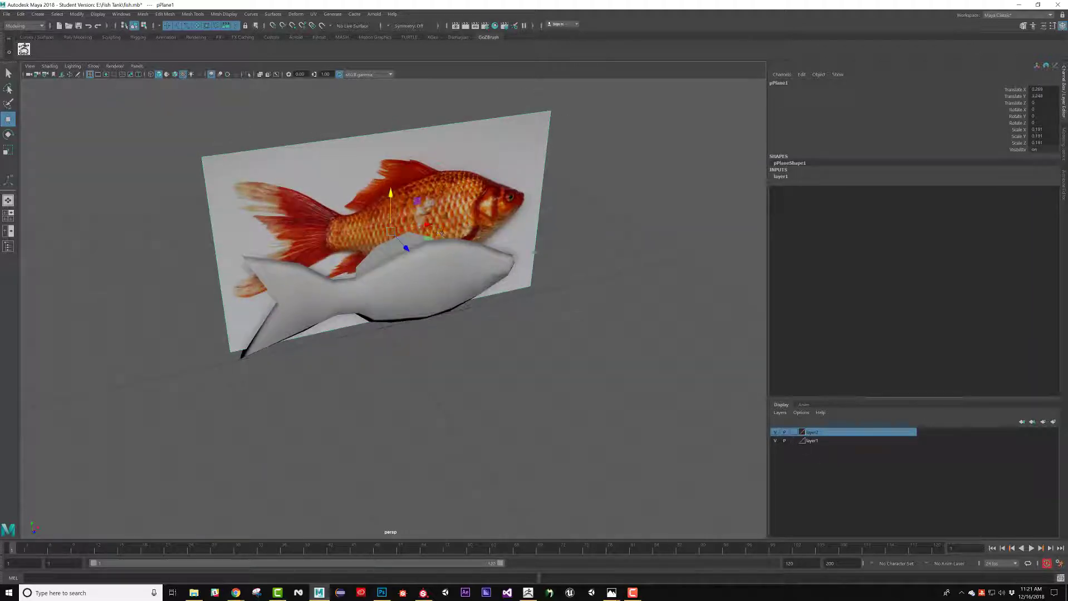
# - Assign a new Lambert material to the fish mesh and name it GoldFish_MTRL
pyautogui.click(448, 305)
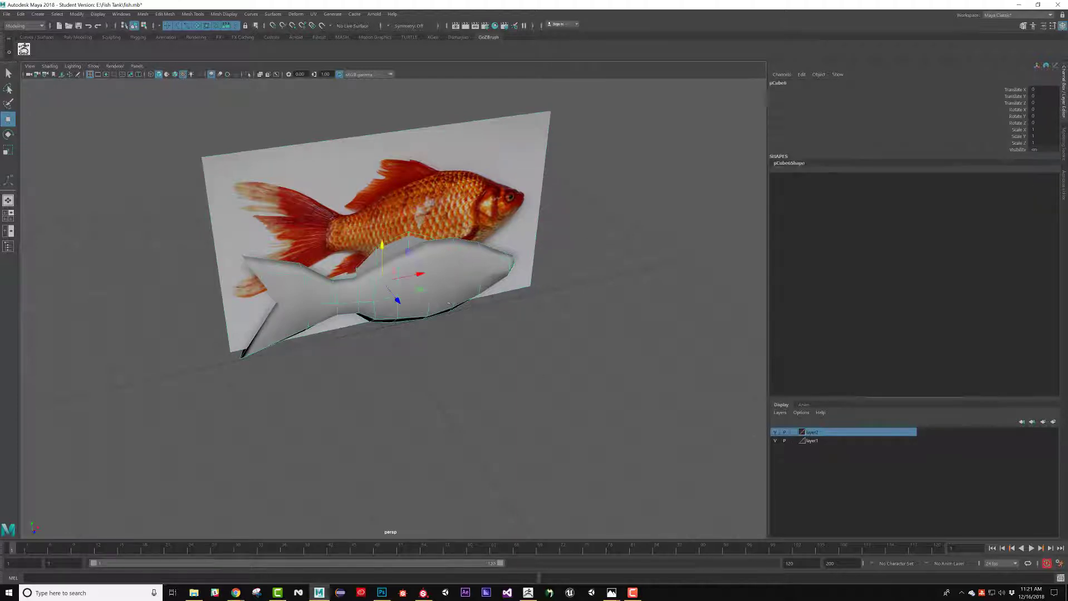
pyautogui.keyDown('alt'); pyautogui.moveTo(382, 297); pyautogui.dragTo(355, 298); pyautogui.keyUp('alt')
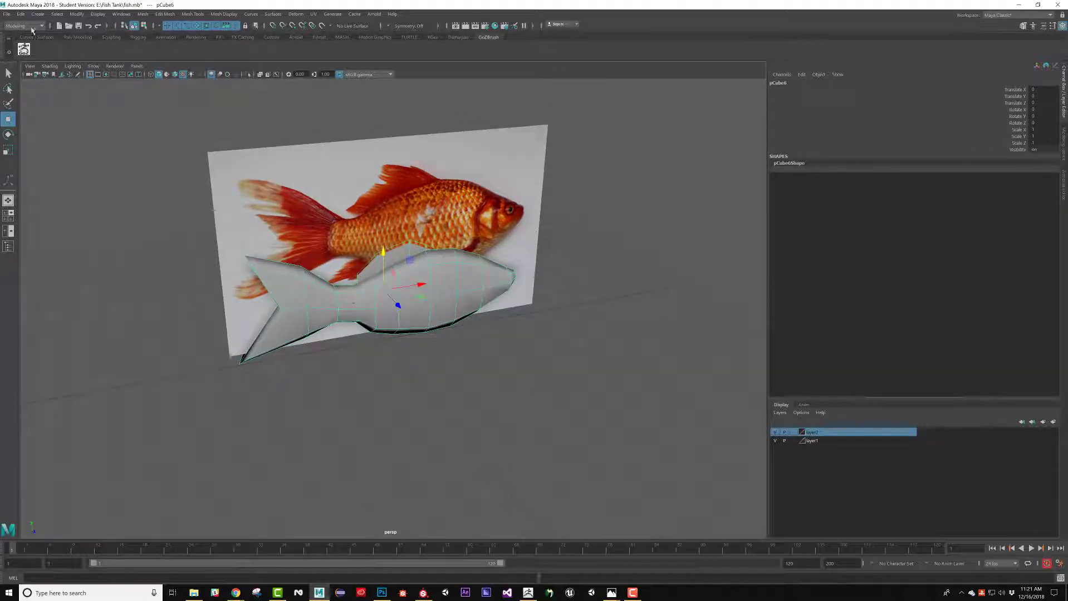
pyautogui.click(6, 14)
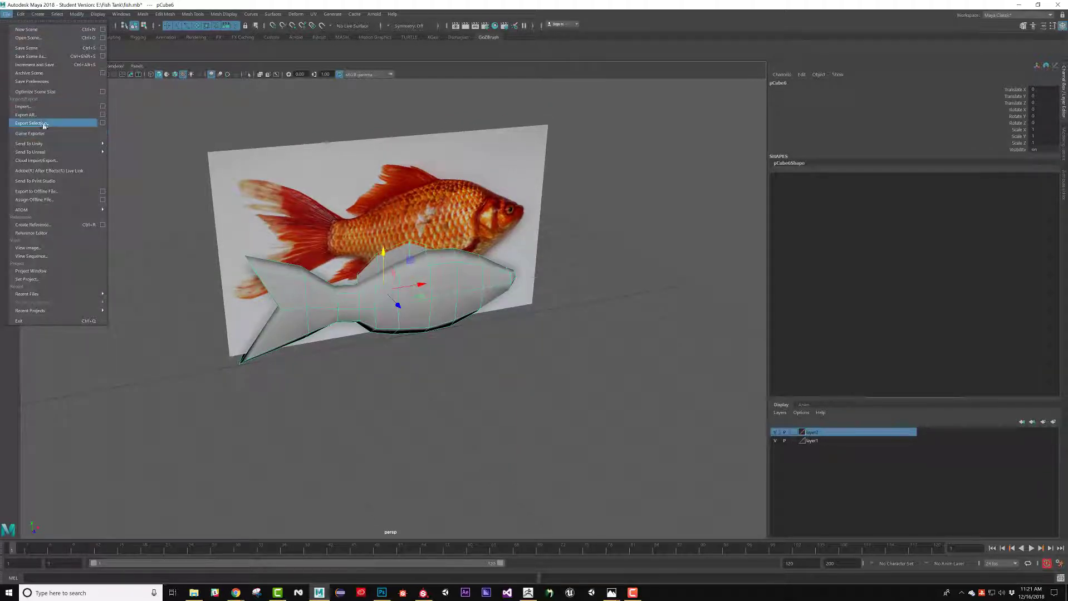
pyautogui.moveTo(495, 283); pyautogui.dragTo(499, 494, button='right')
pyautogui.click(423, 299)
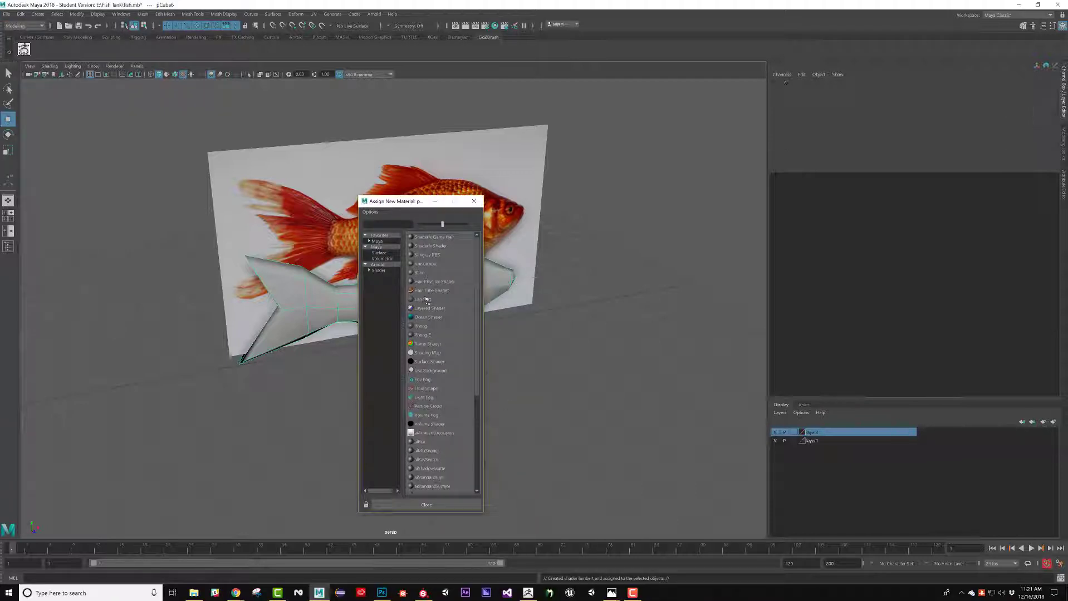
pyautogui.moveTo(463, 306); pyautogui.dragTo(462, 504, button='right')
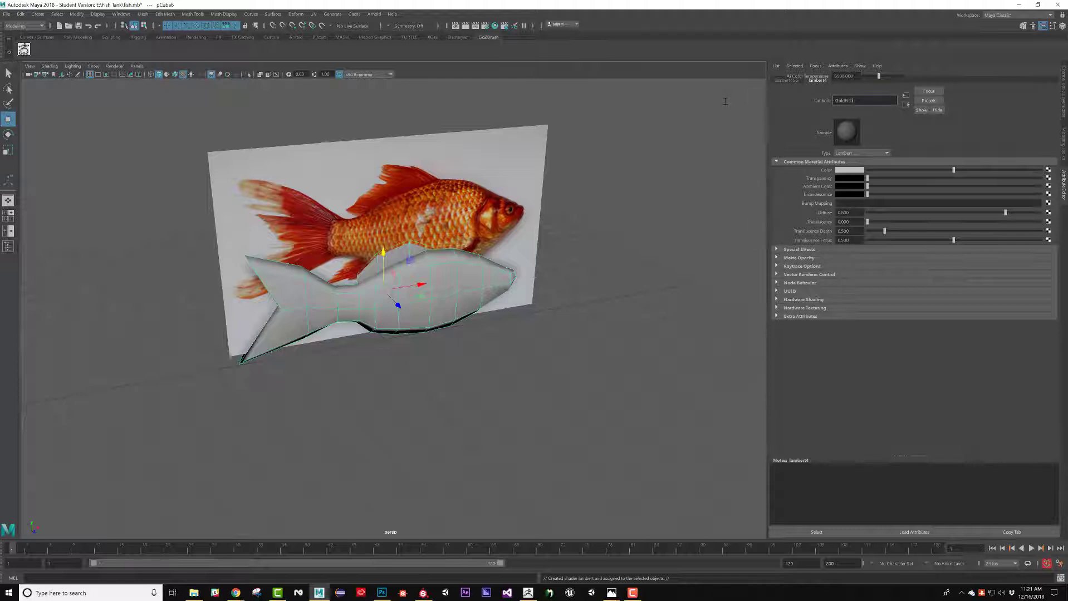
pyautogui.scroll(1, 726, 102)
pyautogui.scroll(-1, 726, 102)
pyautogui.write('_')
pyautogui.press('Return')
# - Export the selected fish as Fish.fbx in the Fish Tank folder, replacing the existing file
pyautogui.scroll(-1, 725, 102)
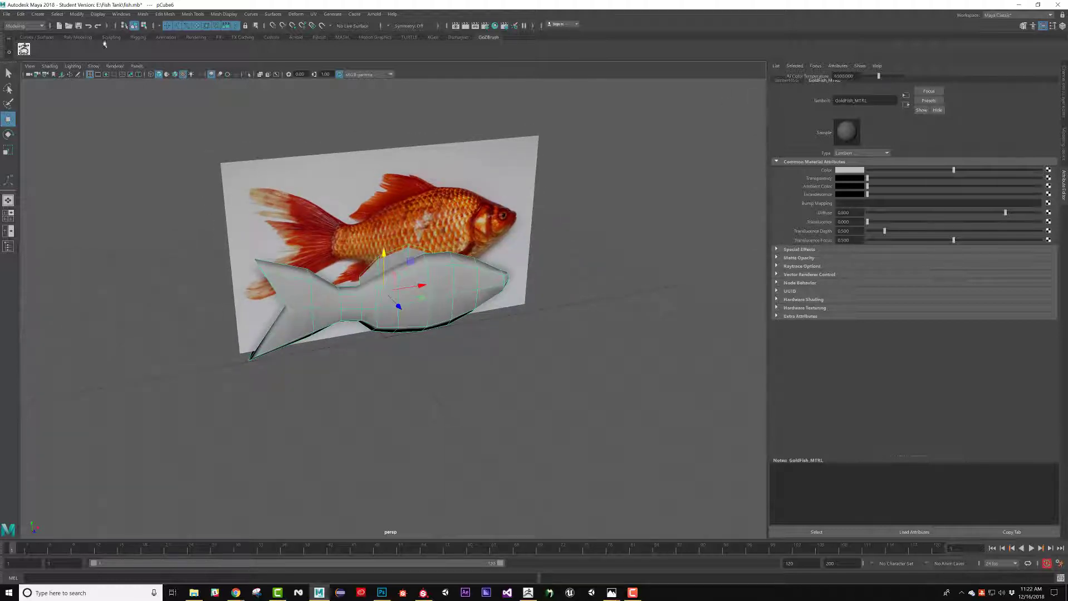
pyautogui.click(7, 14)
pyautogui.click(39, 122)
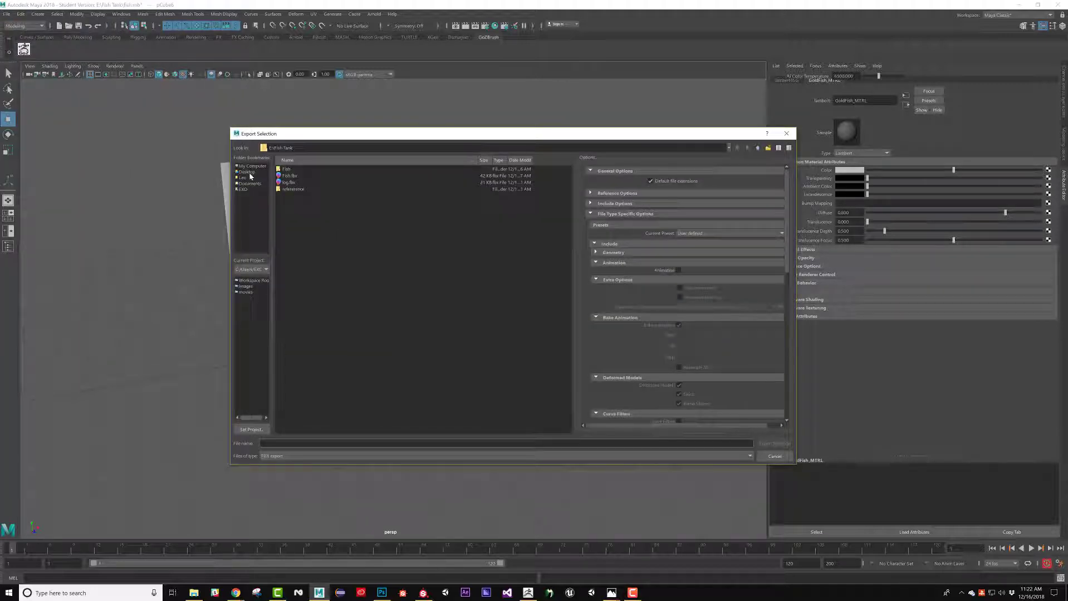
pyautogui.doubleClick(285, 176)
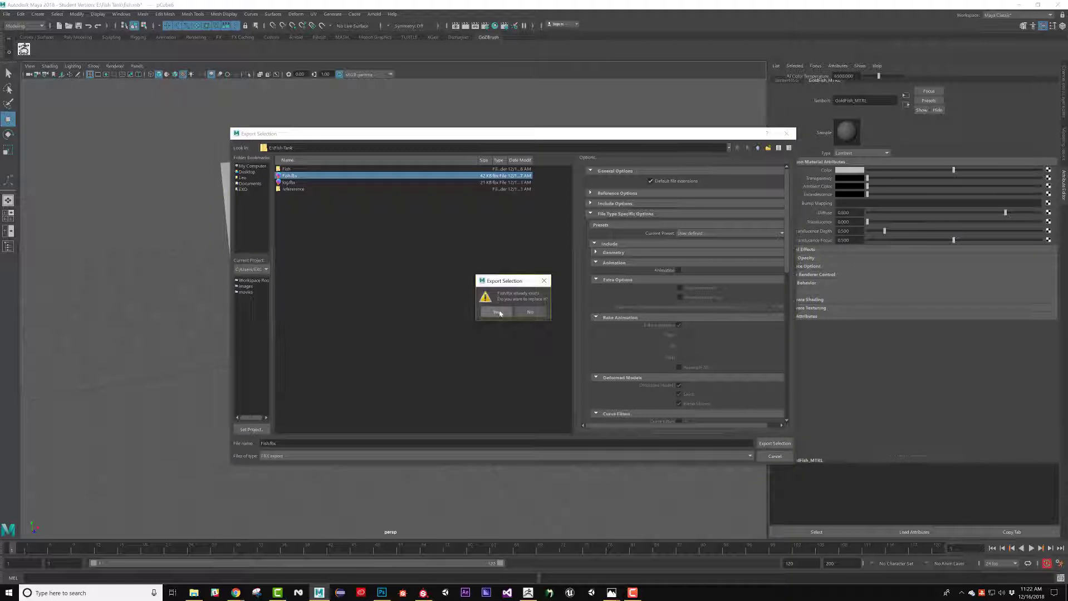
pyautogui.click(497, 313)
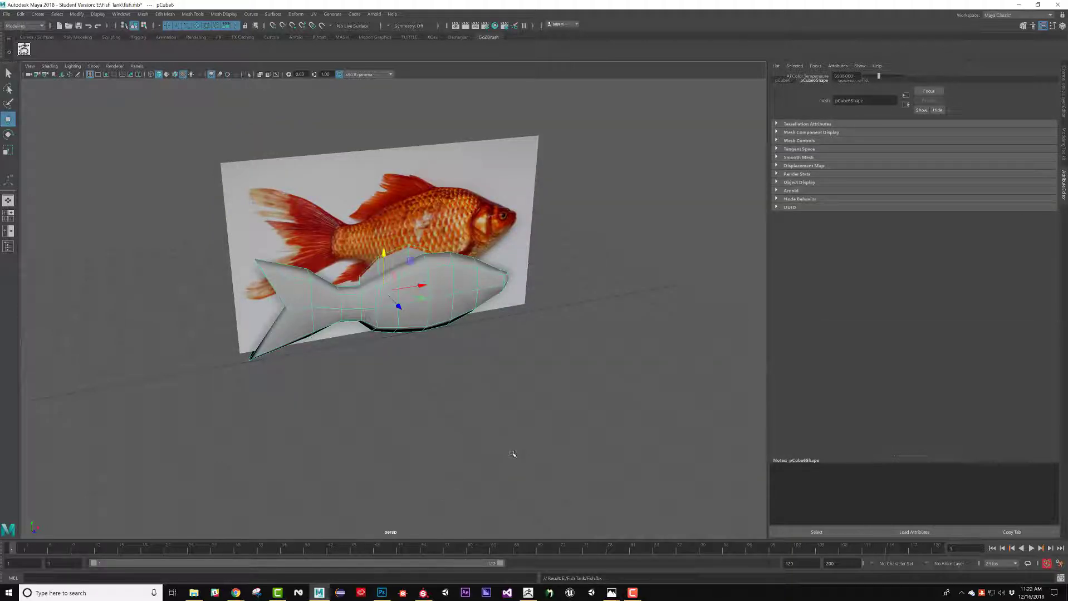
# - Switch to Substance Painter and create a new project from Fish.fbx
pyautogui.hotkey('alt', 'Tab')
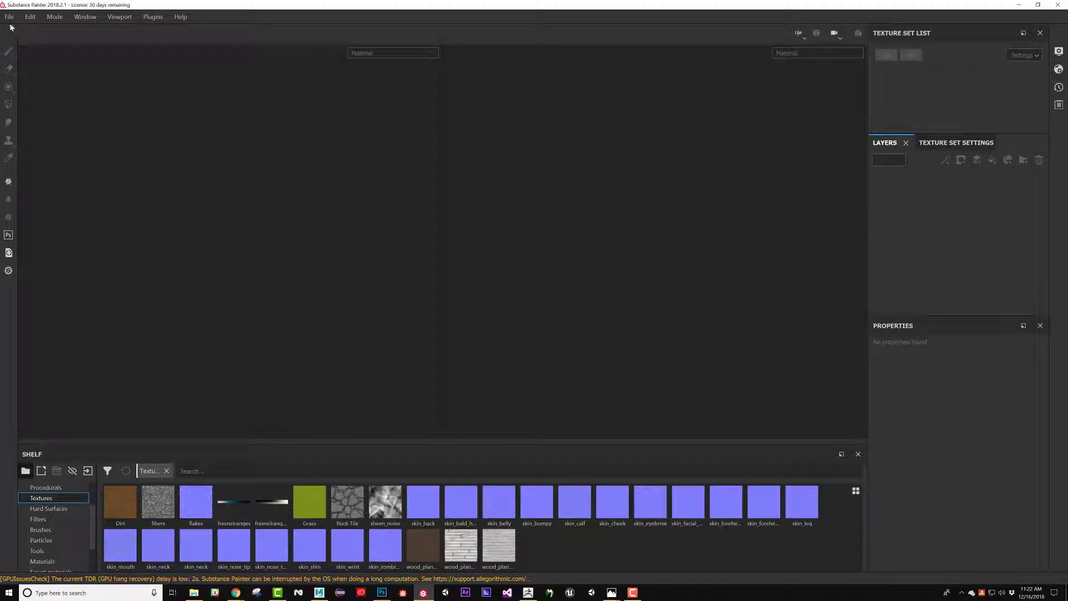
pyautogui.click(8, 17)
pyautogui.click(94, 51)
pyautogui.click(646, 183)
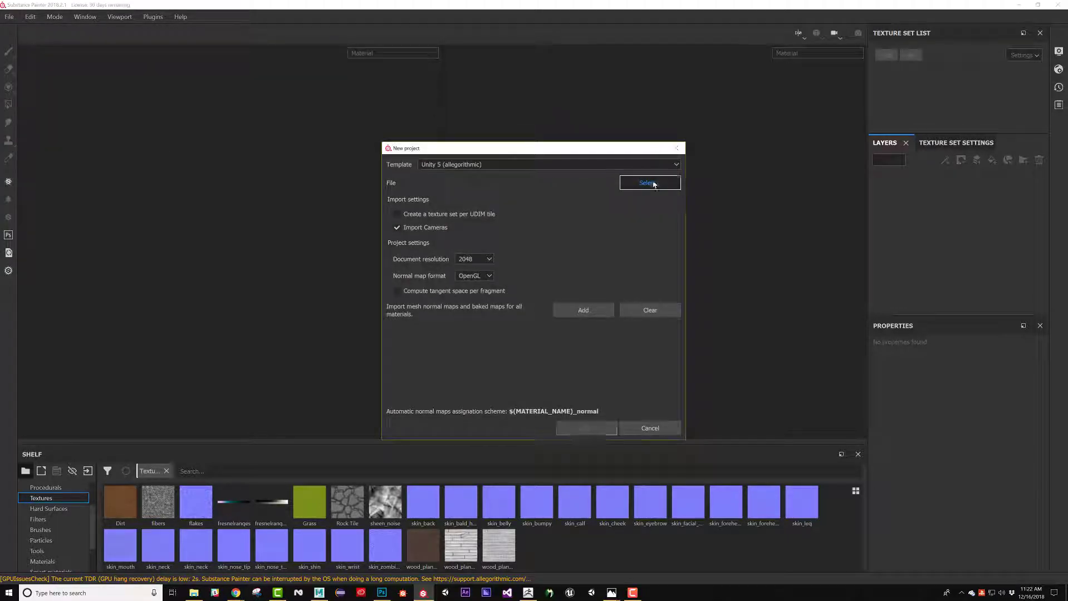
pyautogui.click(592, 228)
pyautogui.doubleClick(593, 227)
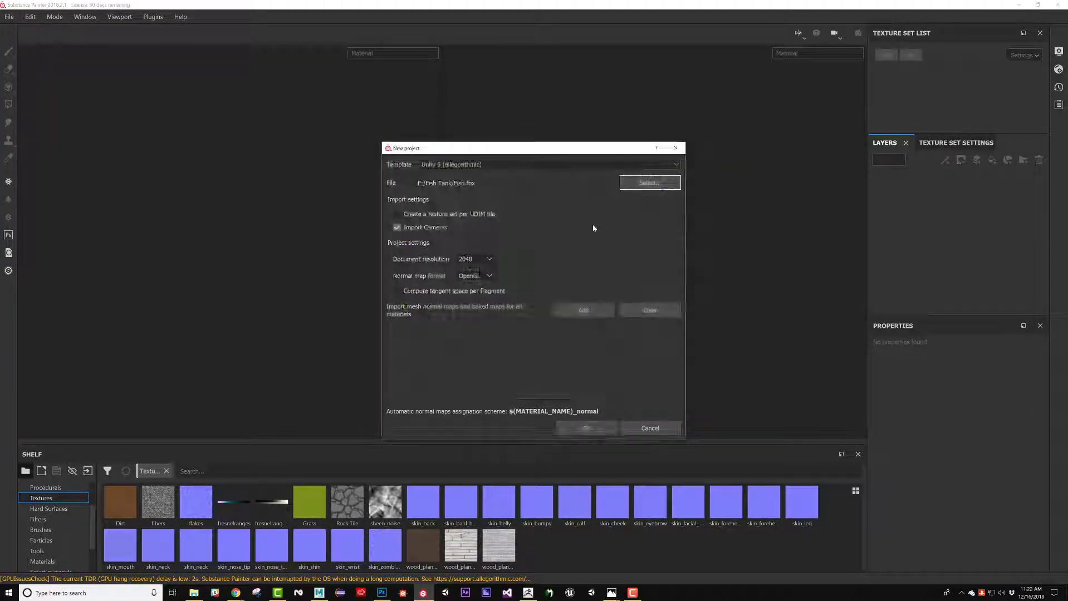
pyautogui.click(592, 426)
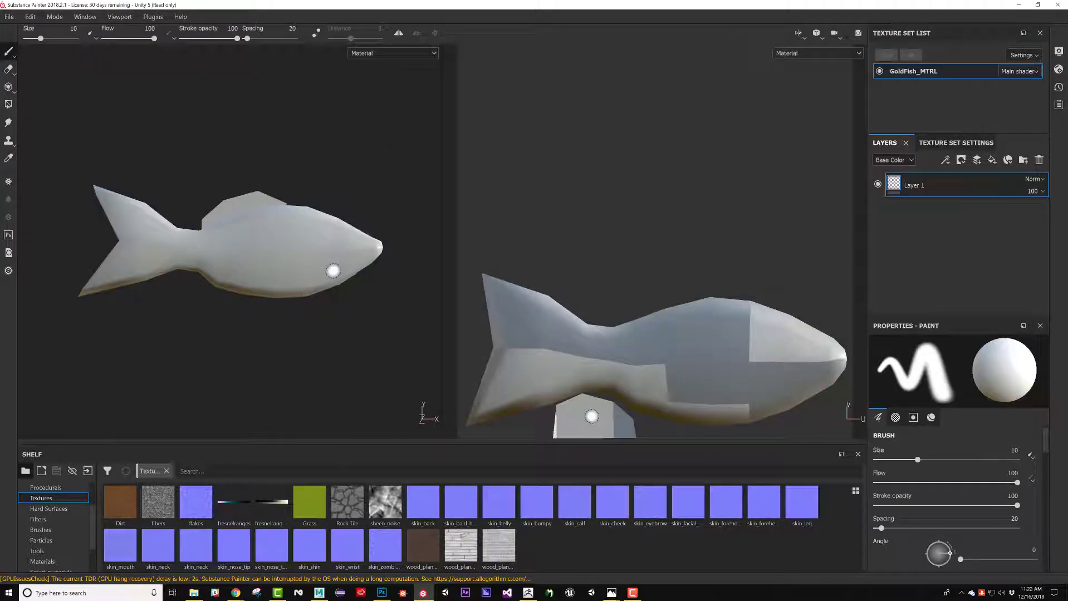
# - Frame the fish side-on in the 3D view, check the goldfish reference photo, and activate the Projection tool
pyautogui.keyDown('alt'); pyautogui.moveTo(349, 198); pyautogui.dragTo(347, 209, button='middle'); pyautogui.keyUp('alt')
pyautogui.keyDown('alt'); pyautogui.moveTo(288, 217); pyautogui.dragTo(274, 255, button='right'); pyautogui.keyUp('alt')
pyautogui.keyDown('alt'); pyautogui.moveTo(276, 257); pyautogui.dragTo(252, 277, button='middle'); pyautogui.keyUp('alt')
pyautogui.keyDown('alt'); pyautogui.moveTo(253, 277); pyautogui.dragTo(255, 278); pyautogui.keyUp('alt')
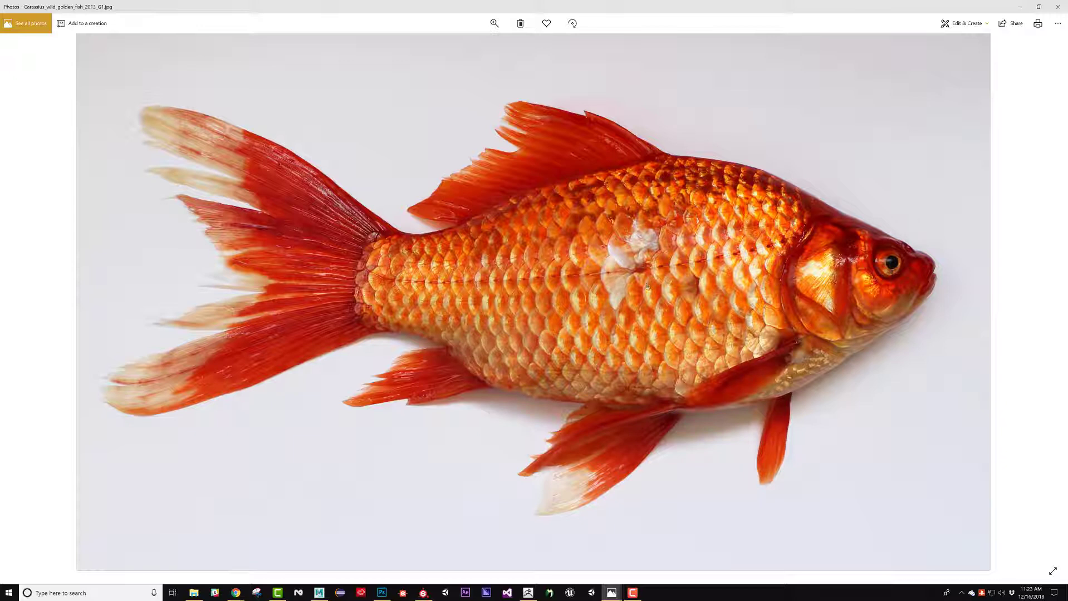
pyautogui.click(1018, 4)
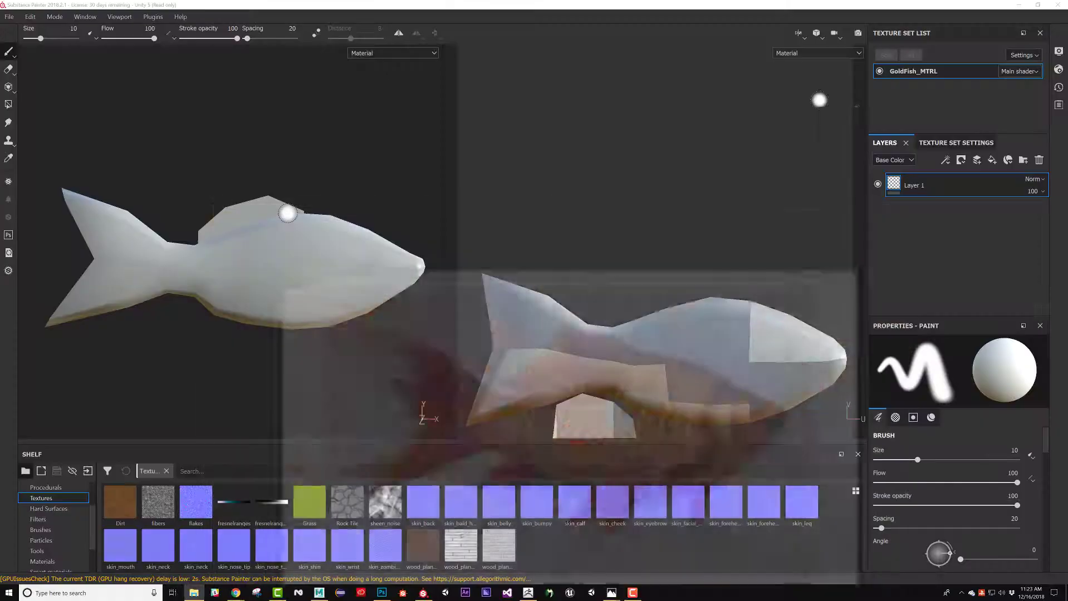
pyautogui.moveTo(290, 248)
pyautogui.keyDown('alt'); pyautogui.mouseDown()
pyautogui.moveTo(299, 227)
pyautogui.moveTo(285, 244)
pyautogui.moveTo(303, 248)
pyautogui.mouseUp(); pyautogui.keyUp('alt')
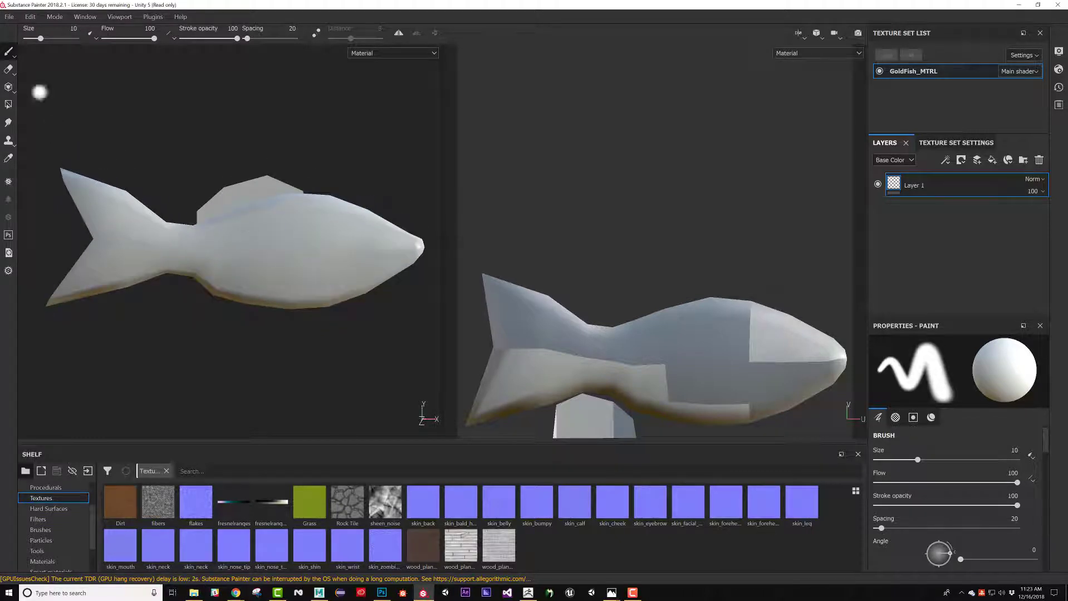
pyautogui.click(9, 88)
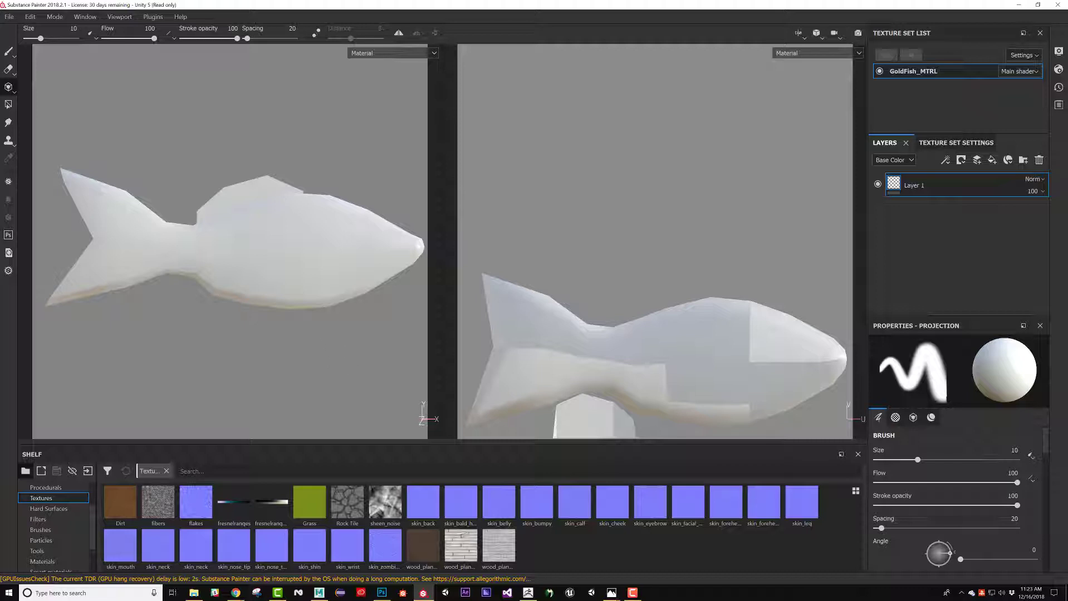
# - Import Carassius_wild_golden_fish_2013_G1.jpg from the file explorer as a texture for the current session
pyautogui.click(194, 593)
pyautogui.moveTo(701, 161); pyautogui.dragTo(577, 567)
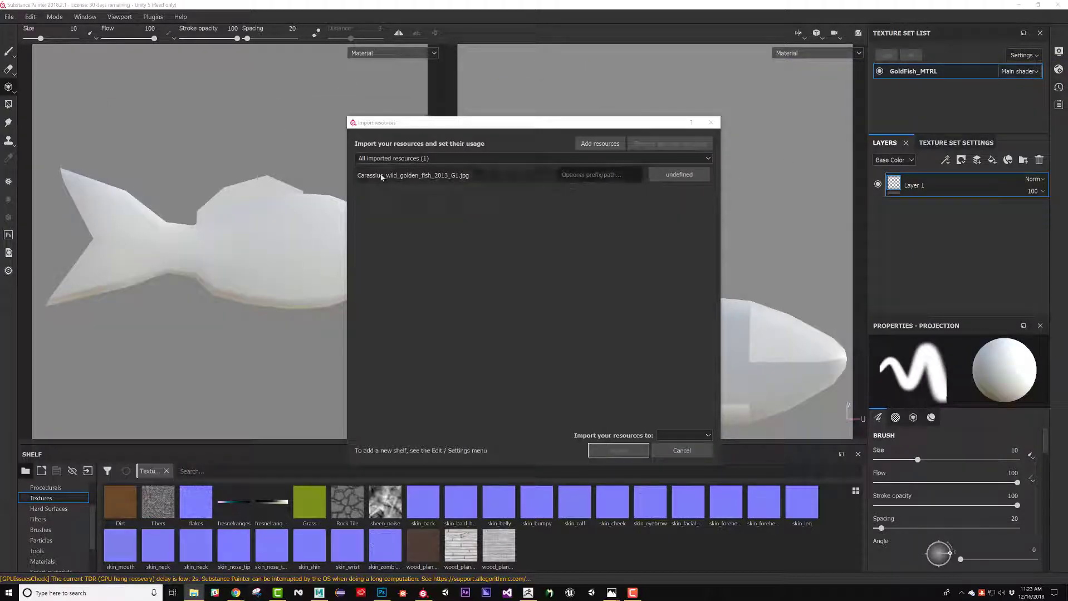
pyautogui.click(680, 176)
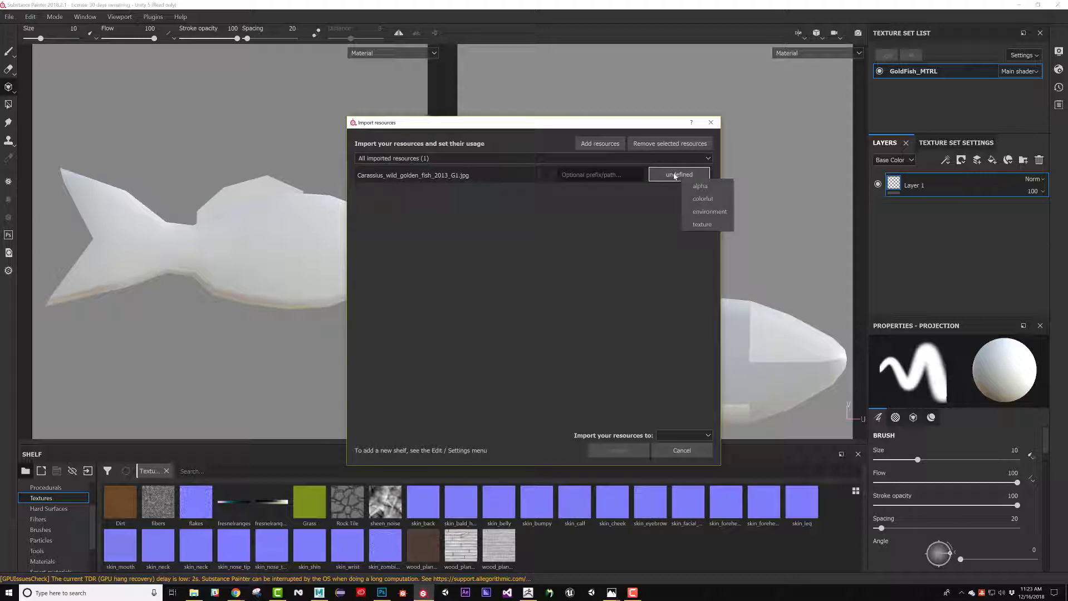
pyautogui.click(704, 224)
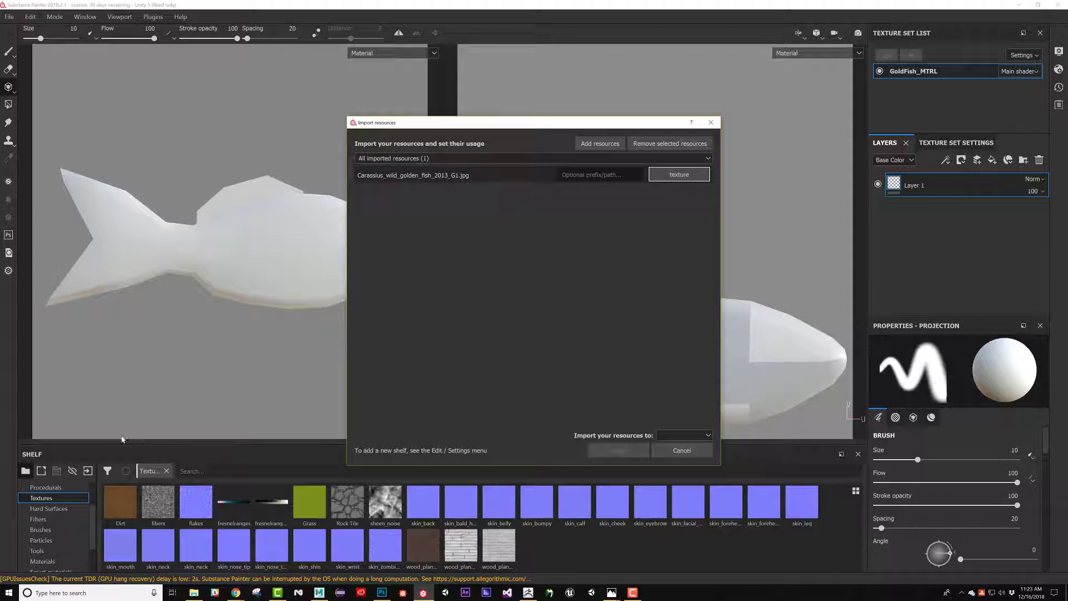
pyautogui.click(695, 435)
pyautogui.click(684, 446)
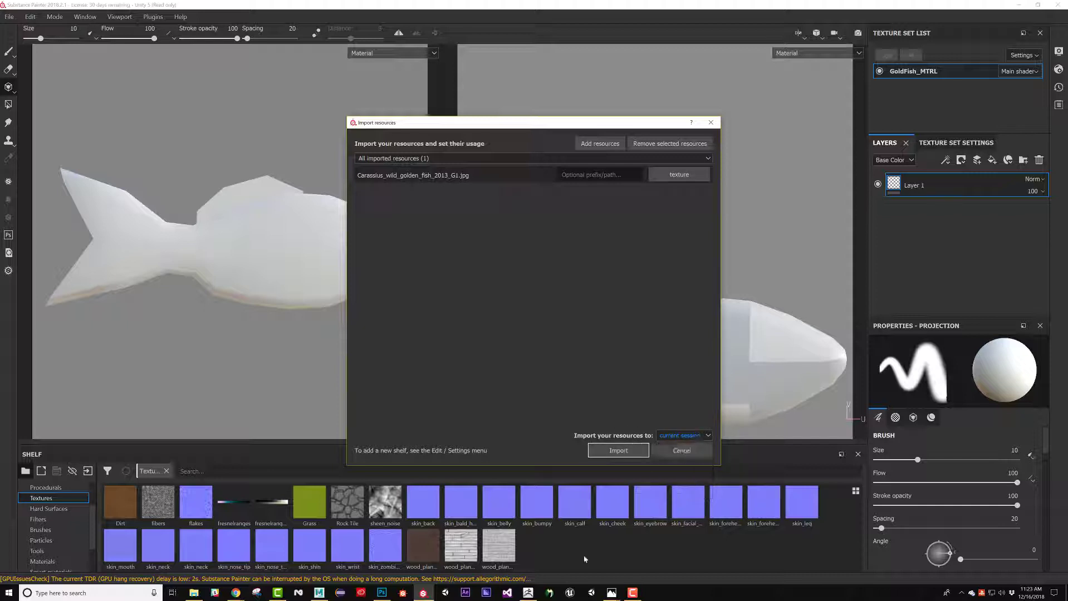
pyautogui.click(630, 452)
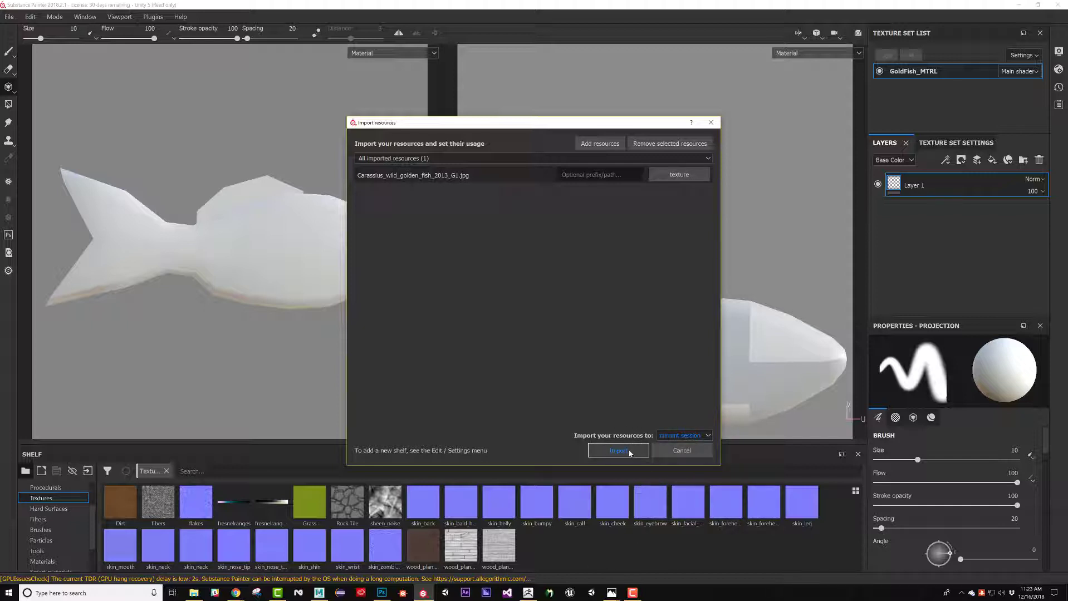
pyautogui.click(630, 453)
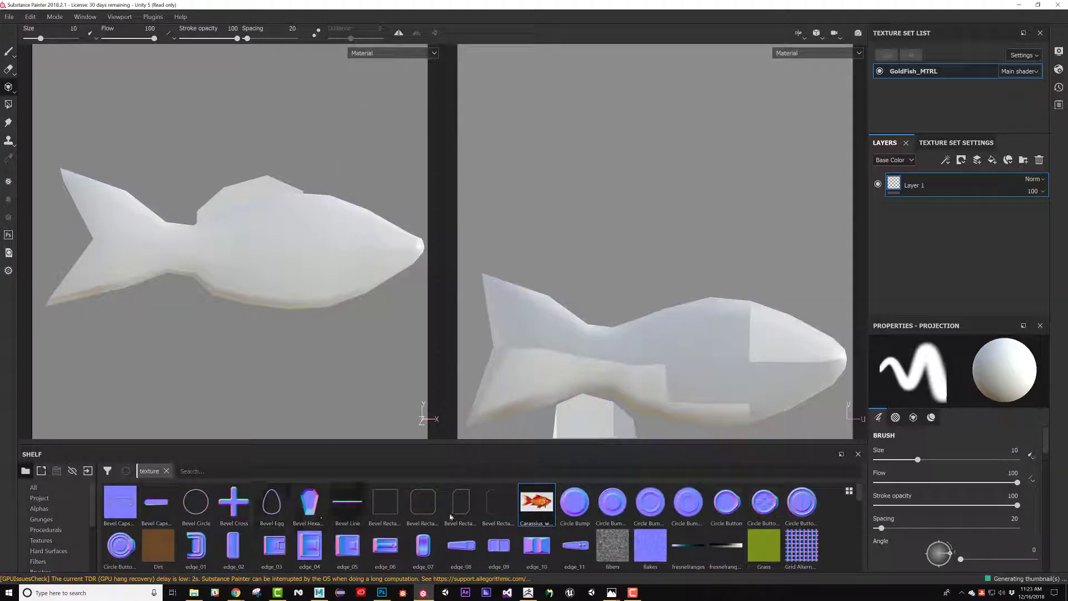
# - Assign the Carassius_wild_golden_fish_2013_G1 photo as the projection's base color and roughly line the fish model up with it
pyautogui.click(932, 418)
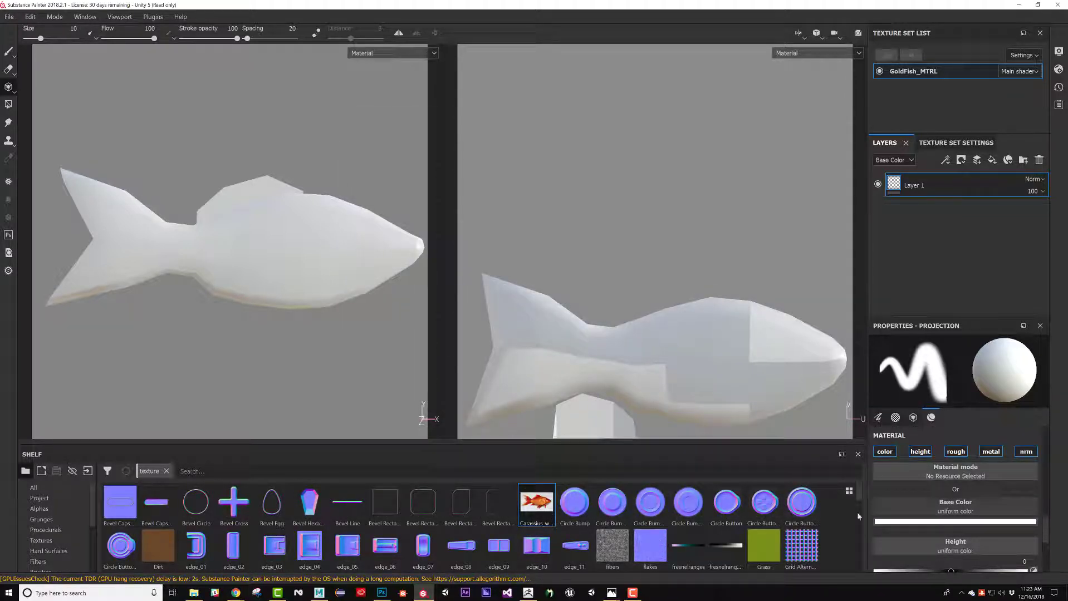
pyautogui.moveTo(543, 508); pyautogui.dragTo(947, 509)
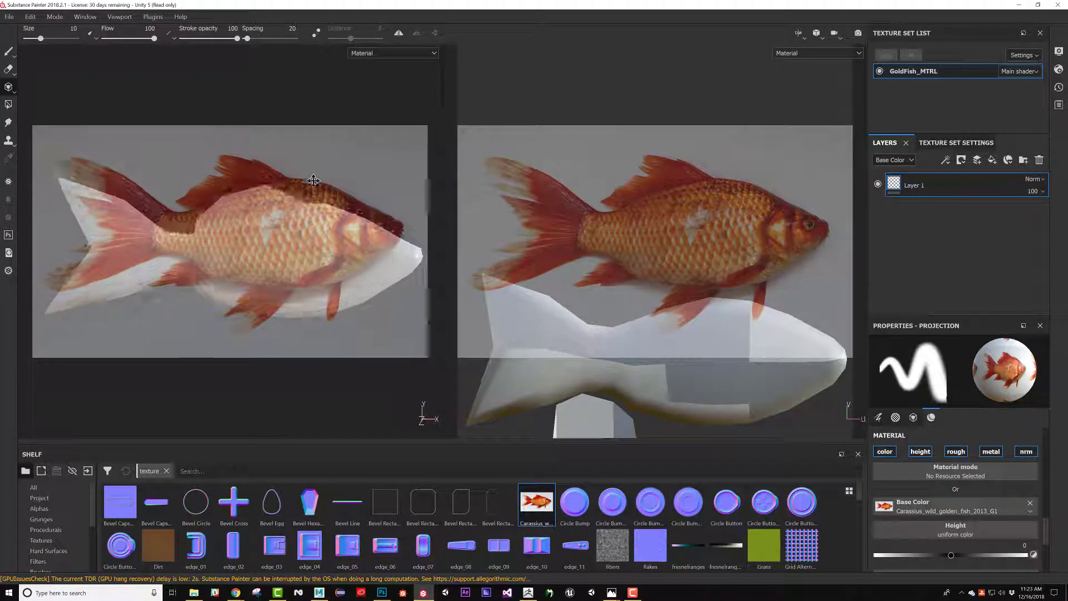
pyautogui.moveTo(313, 181); pyautogui.dragTo(343, 177)
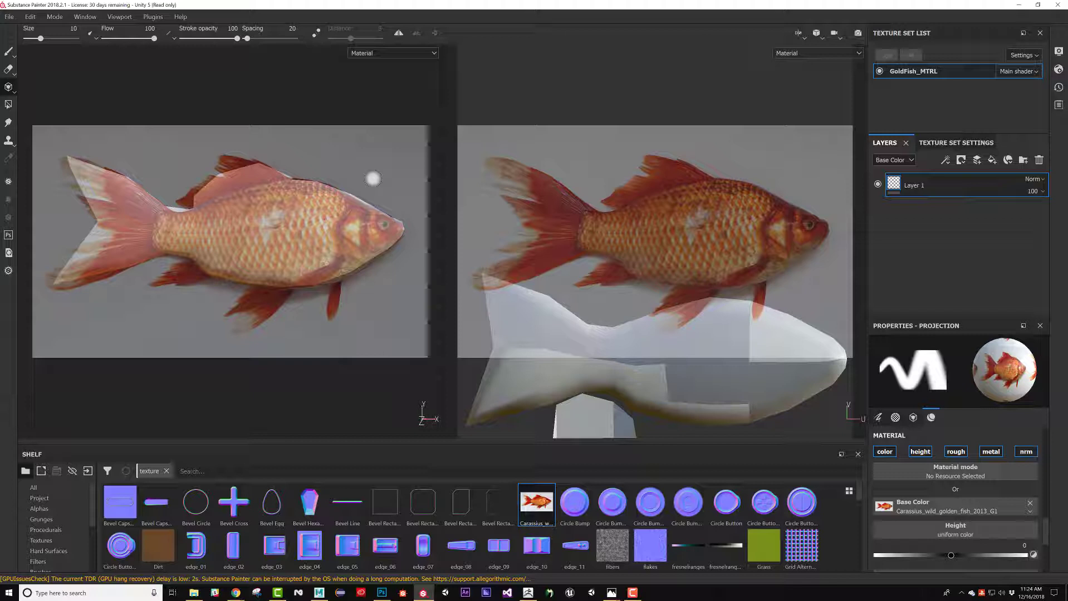
pyautogui.press('1')
pyautogui.press('p')
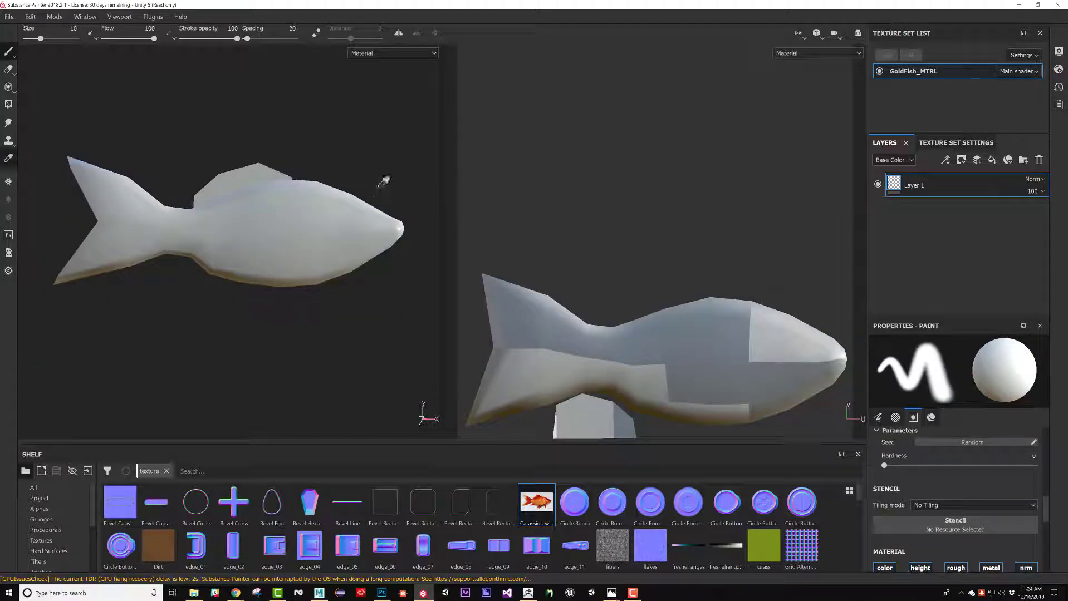
pyautogui.click(351, 204)
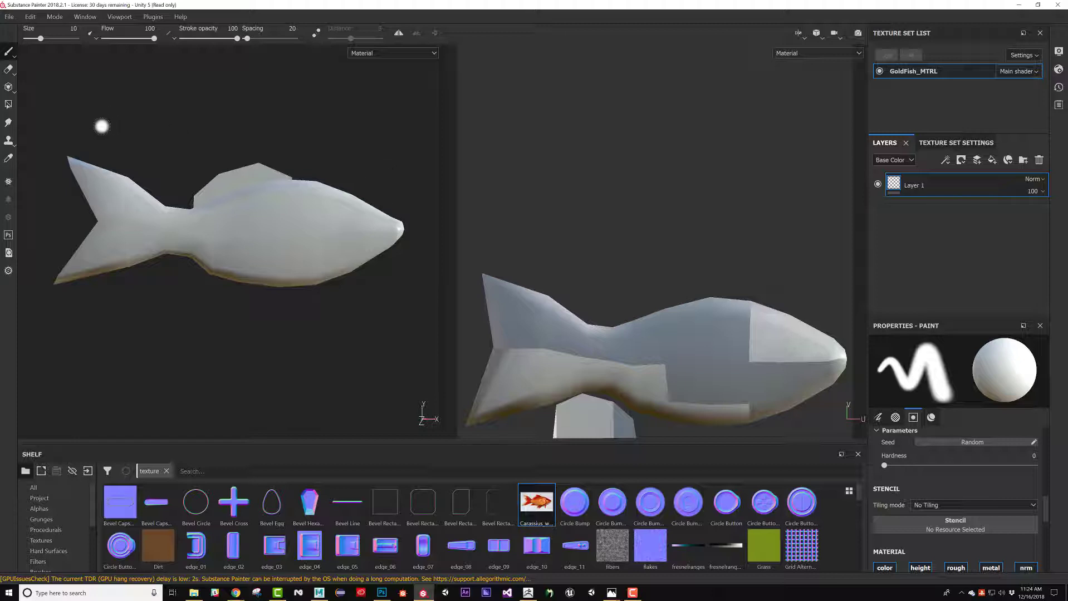
pyautogui.press('2')
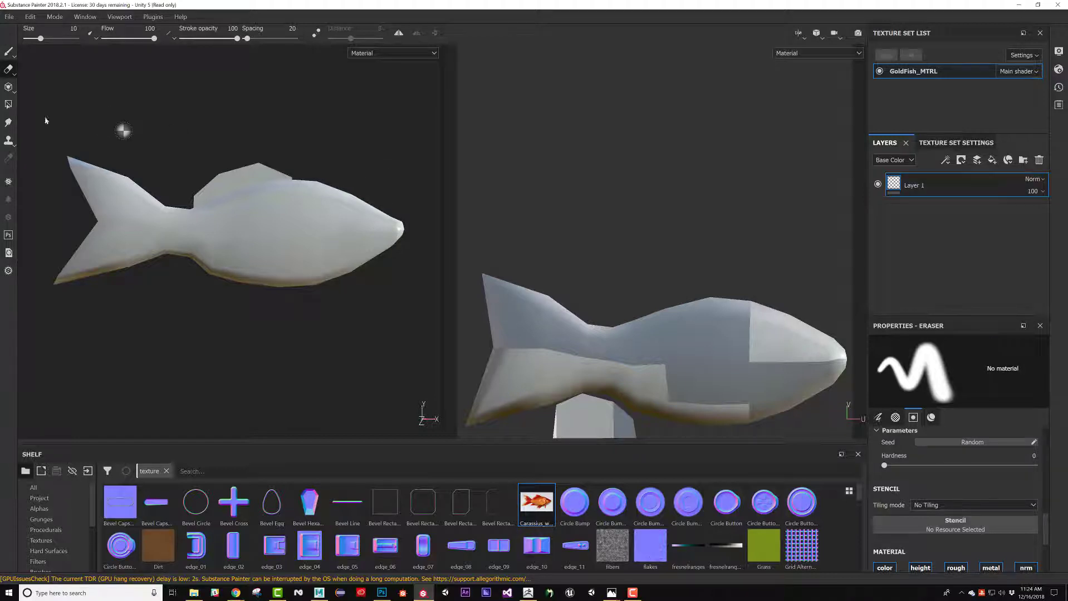
pyautogui.press('3')
# - Fine-tune the 3D view so the fish model's head, body and tail match the goldfish in the projection overlay
pyautogui.keyDown('alt'); pyautogui.moveTo(194, 179); pyautogui.dragTo(262, 218); pyautogui.keyUp('alt')
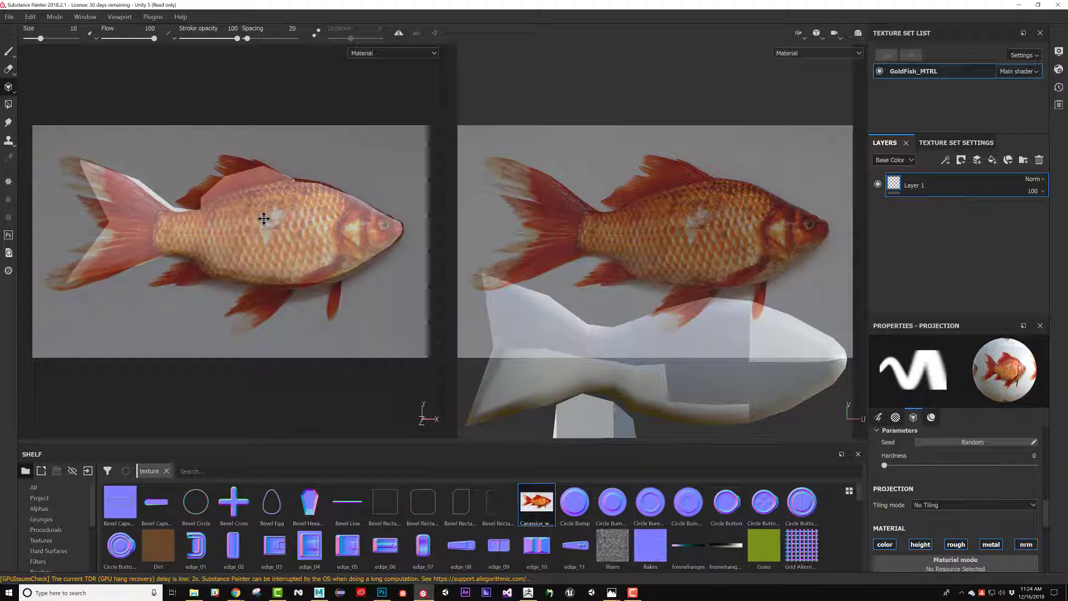
pyautogui.keyDown('alt'); pyautogui.moveTo(264, 220); pyautogui.dragTo(258, 220); pyautogui.keyUp('alt')
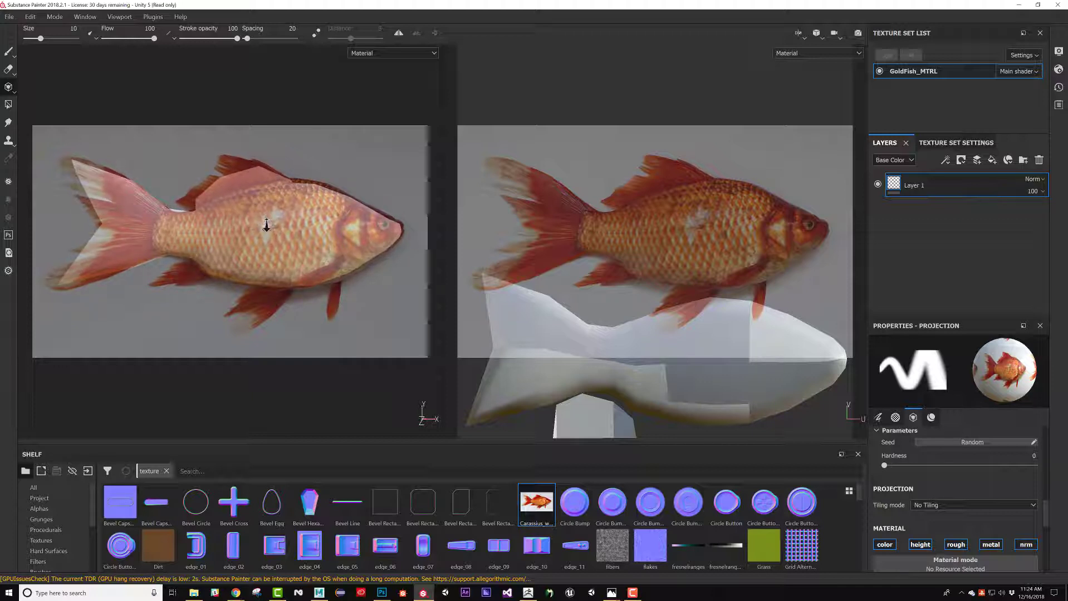
pyautogui.keyDown('alt'); pyautogui.moveTo(268, 226); pyautogui.dragTo(268, 223); pyautogui.keyUp('alt')
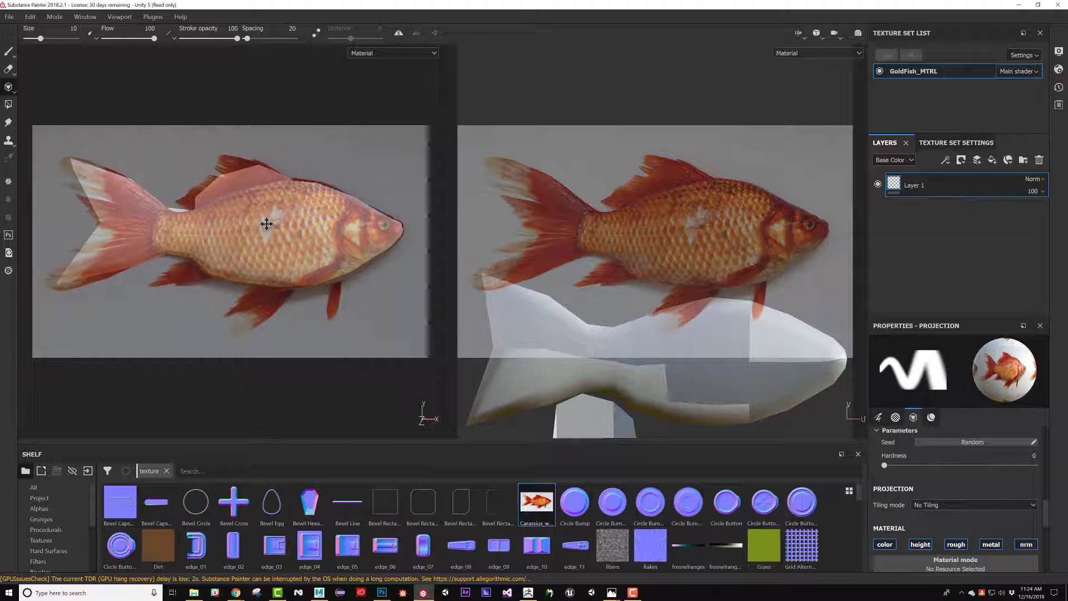
pyautogui.keyDown('alt'); pyautogui.moveTo(266, 226); pyautogui.dragTo(265, 224, button='middle'); pyautogui.keyUp('alt')
pyautogui.keyDown('alt'); pyautogui.moveTo(264, 225); pyautogui.dragTo(264, 226, button='right'); pyautogui.keyUp('alt')
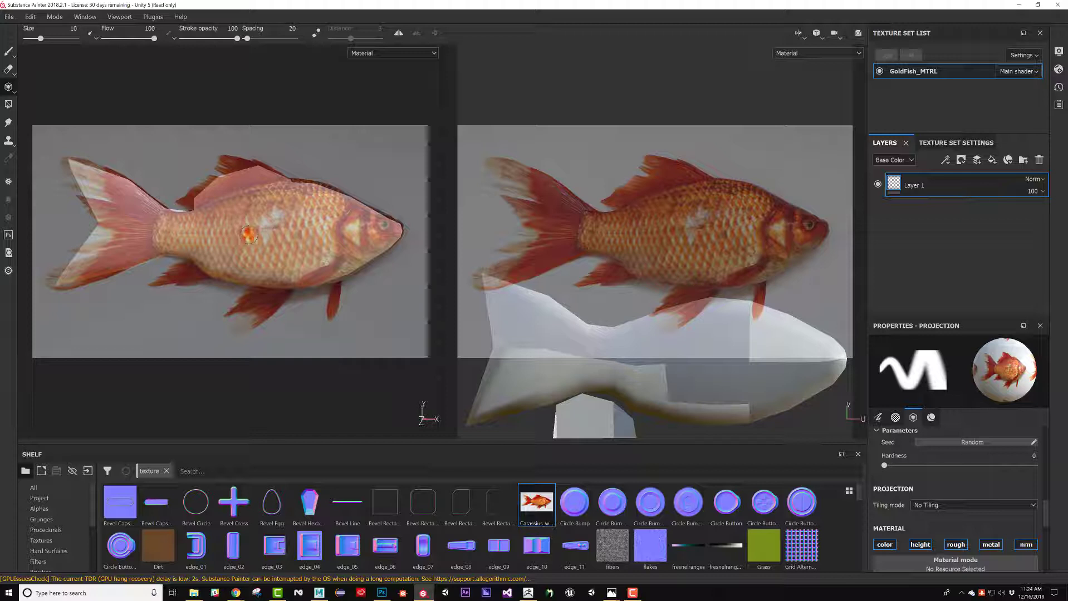
pyautogui.moveTo(248, 235)
pyautogui.keyDown('alt'); pyautogui.mouseDown(button='middle')
pyautogui.moveTo(181, 235)
pyautogui.moveTo(234, 244)
pyautogui.mouseUp(button='middle'); pyautogui.keyUp('alt')
pyautogui.keyDown('alt'); pyautogui.moveTo(235, 244); pyautogui.dragTo(233, 243, button='right'); pyautogui.keyUp('alt')
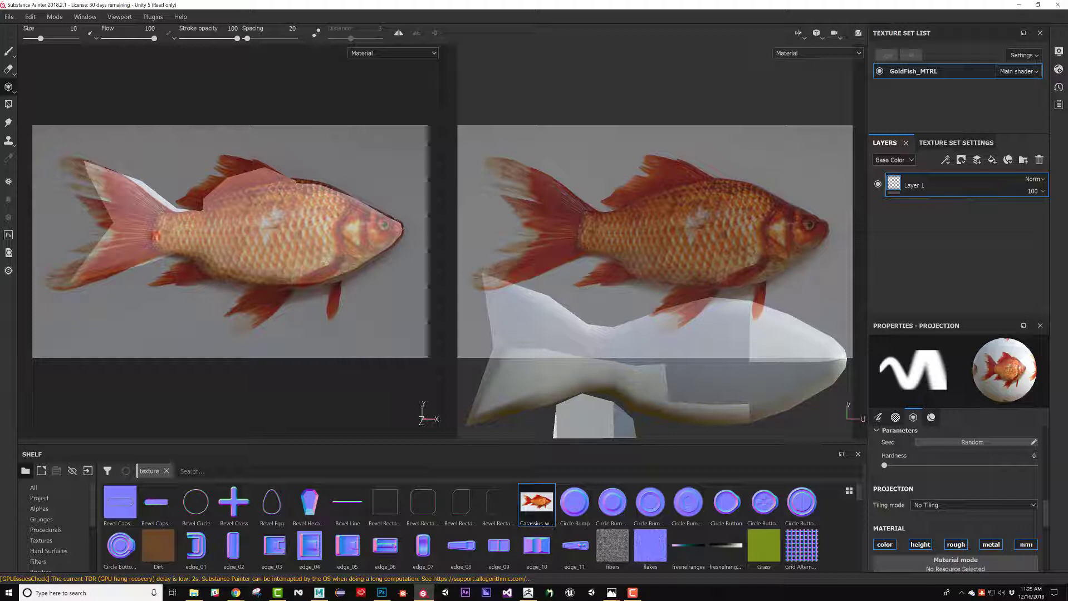
pyautogui.keyDown('alt'); pyautogui.moveTo(238, 237); pyautogui.dragTo(236, 238, button='middle'); pyautogui.keyUp('alt')
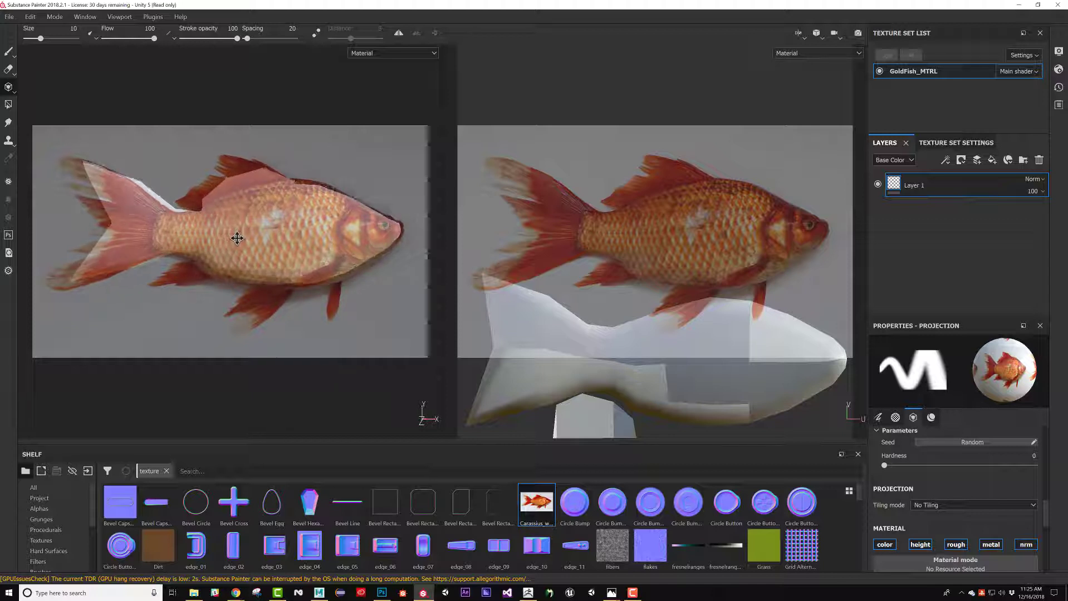
pyautogui.keyDown('alt'); pyautogui.moveTo(238, 238); pyautogui.dragTo(241, 241, button='right'); pyautogui.keyUp('alt')
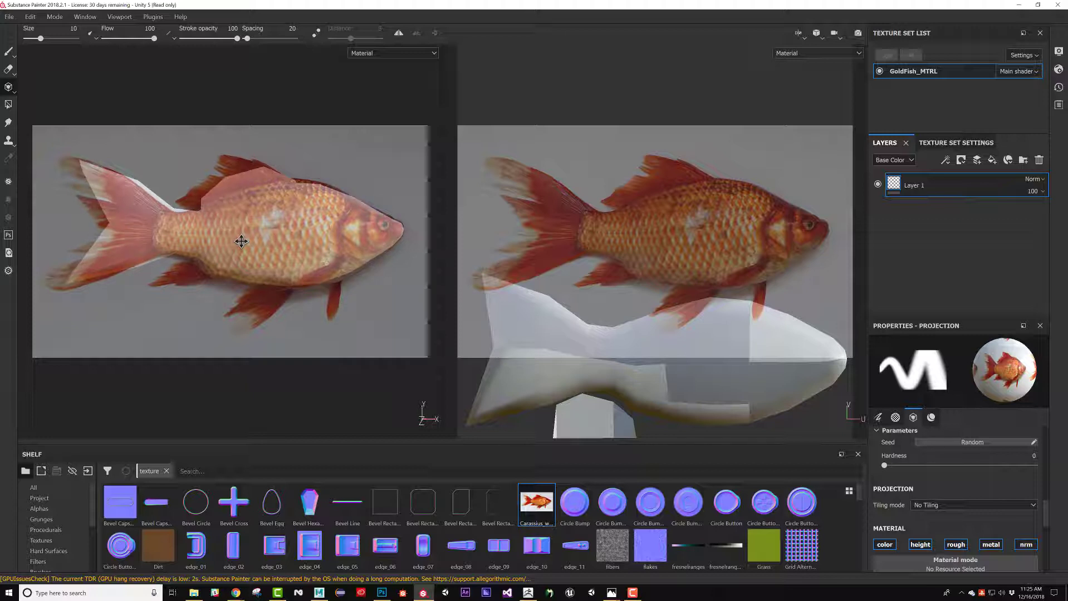
pyautogui.keyDown('alt'); pyautogui.moveTo(241, 240); pyautogui.dragTo(240, 241, button='middle'); pyautogui.keyUp('alt')
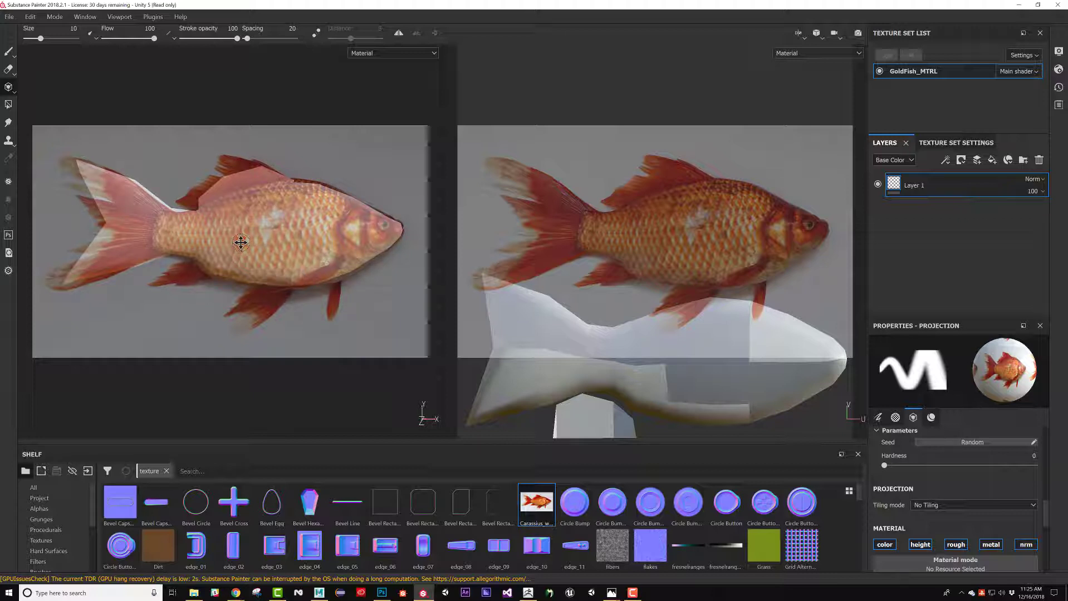
# - Enlarge the projection brush to about 60 and paint the goldfish photo over the model's whole side, including tail, belly and dorsal fin
pyautogui.press(']')
pyautogui.press(']')
pyautogui.press(']')
pyautogui.press(']')
pyautogui.press(']')
pyautogui.press(']')
pyautogui.press(']')
pyautogui.press(']')
pyautogui.press(']')
pyautogui.press(']')
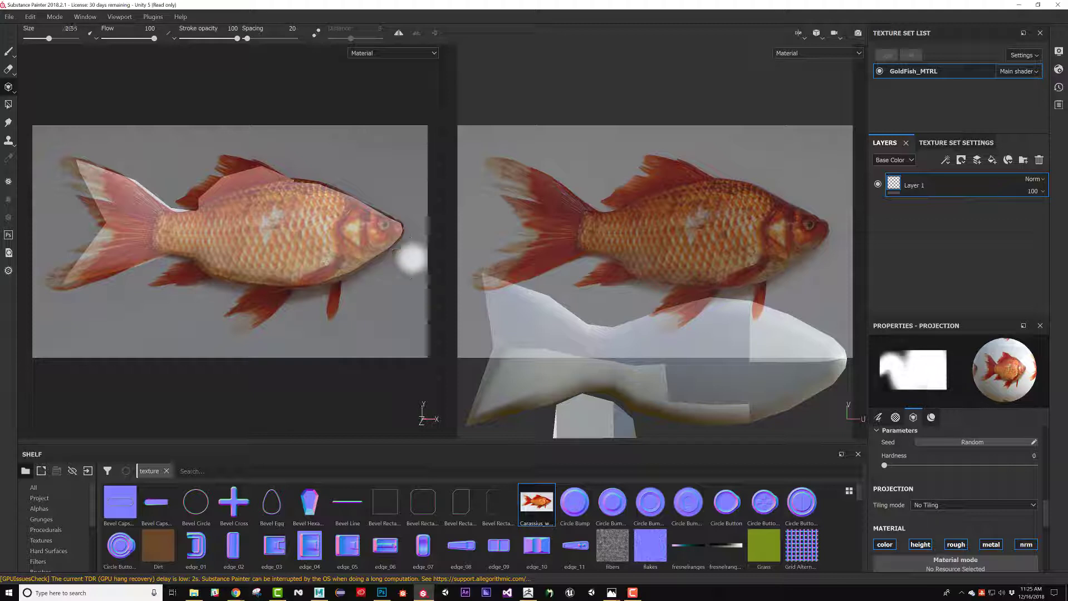
pyautogui.press(']')
pyautogui.press(']')
pyautogui.moveTo(83, 234)
pyautogui.mouseDown()
pyautogui.moveTo(167, 223)
pyautogui.moveTo(136, 214)
pyautogui.moveTo(234, 222)
pyautogui.moveTo(222, 189)
pyautogui.moveTo(329, 228)
pyautogui.moveTo(300, 245)
pyautogui.moveTo(398, 234)
pyautogui.mouseUp()
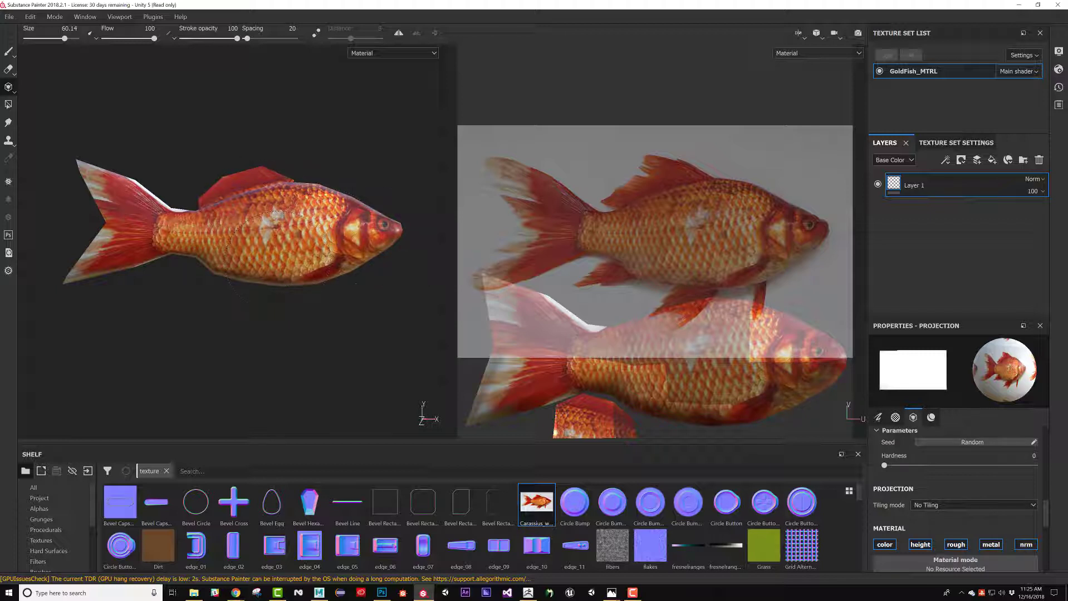
pyautogui.moveTo(317, 274); pyautogui.dragTo(356, 267)
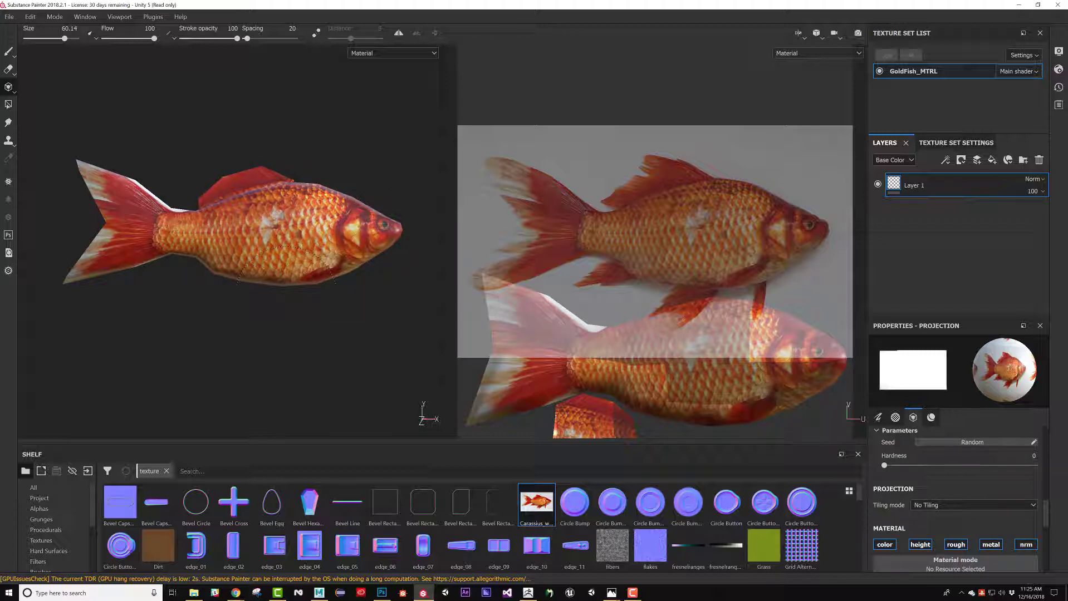
pyautogui.moveTo(114, 245); pyautogui.dragTo(134, 261)
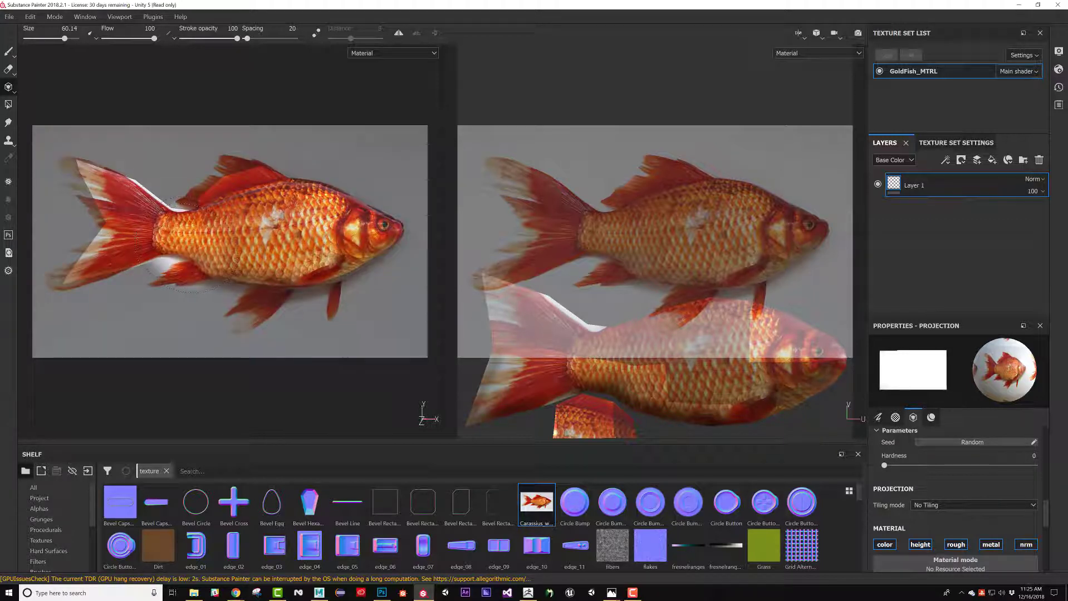
pyautogui.moveTo(188, 295)
pyautogui.mouseDown()
pyautogui.moveTo(158, 197)
pyautogui.moveTo(175, 250)
pyautogui.moveTo(362, 253)
pyautogui.moveTo(290, 248)
pyautogui.mouseUp()
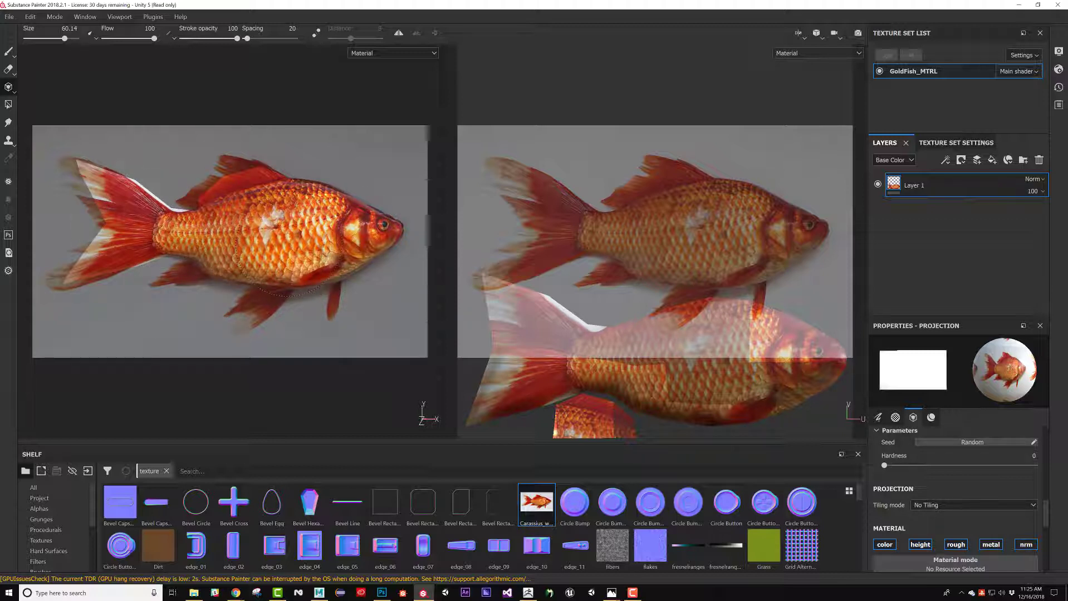
# - Shrink the fish in the view until its tail lies within the photo's red tail area, and repaint the white tail parts with the projection
pyautogui.moveTo(207, 231)
pyautogui.mouseDown()
pyautogui.moveTo(356, 234)
pyautogui.moveTo(161, 231)
pyautogui.mouseUp()
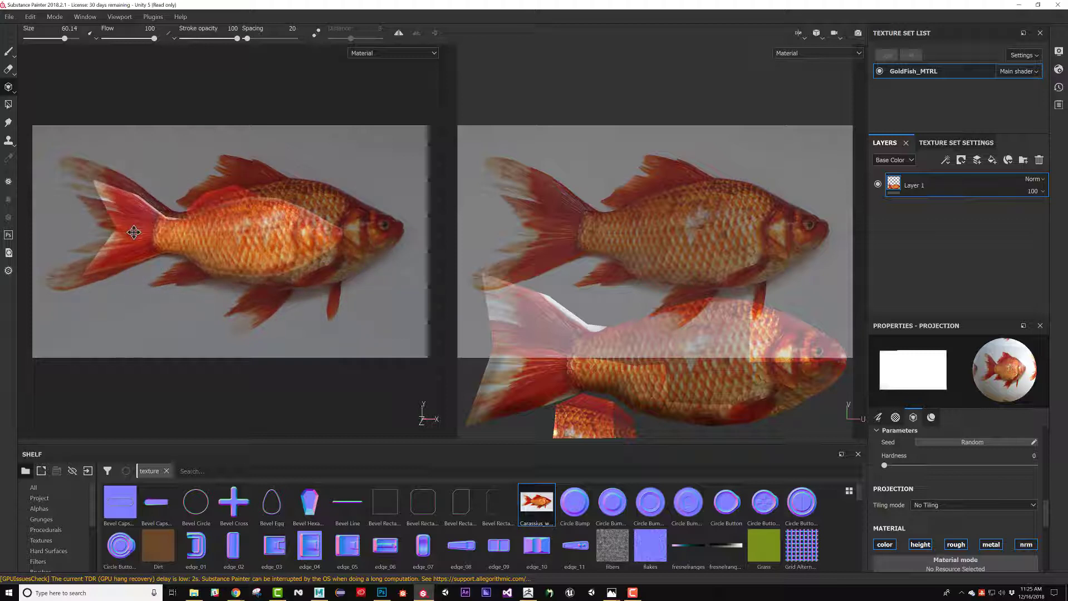
pyautogui.click(100, 228)
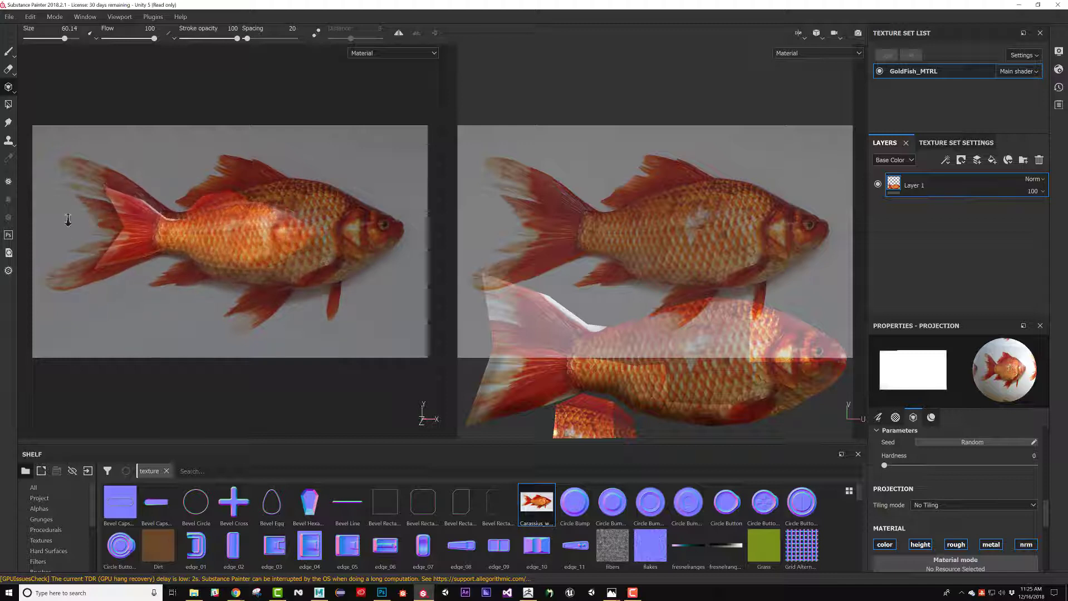
pyautogui.click(50, 223)
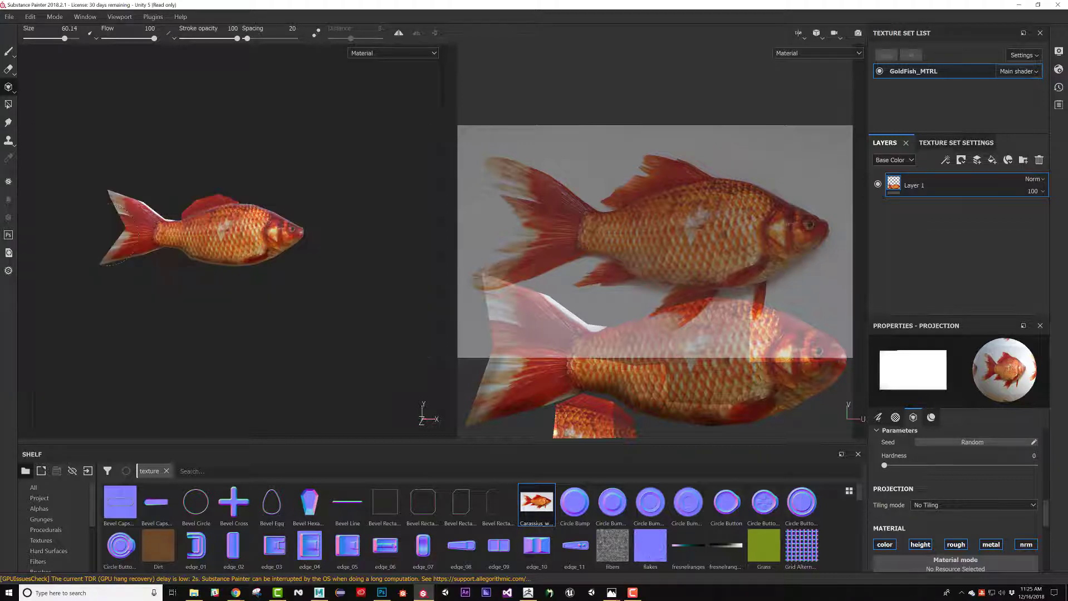
pyautogui.click(119, 228)
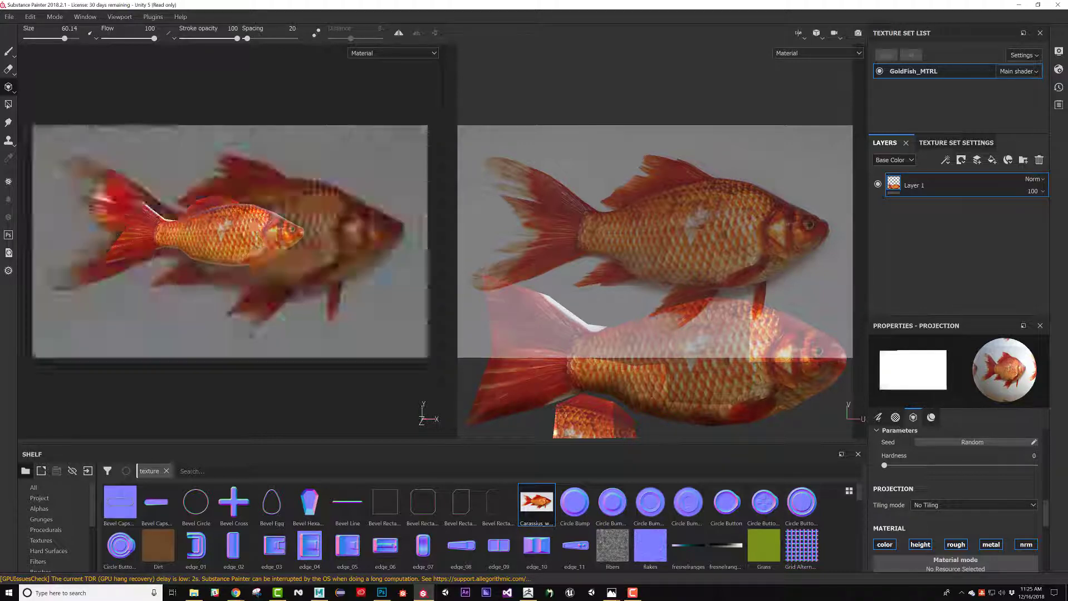
pyautogui.click(119, 228)
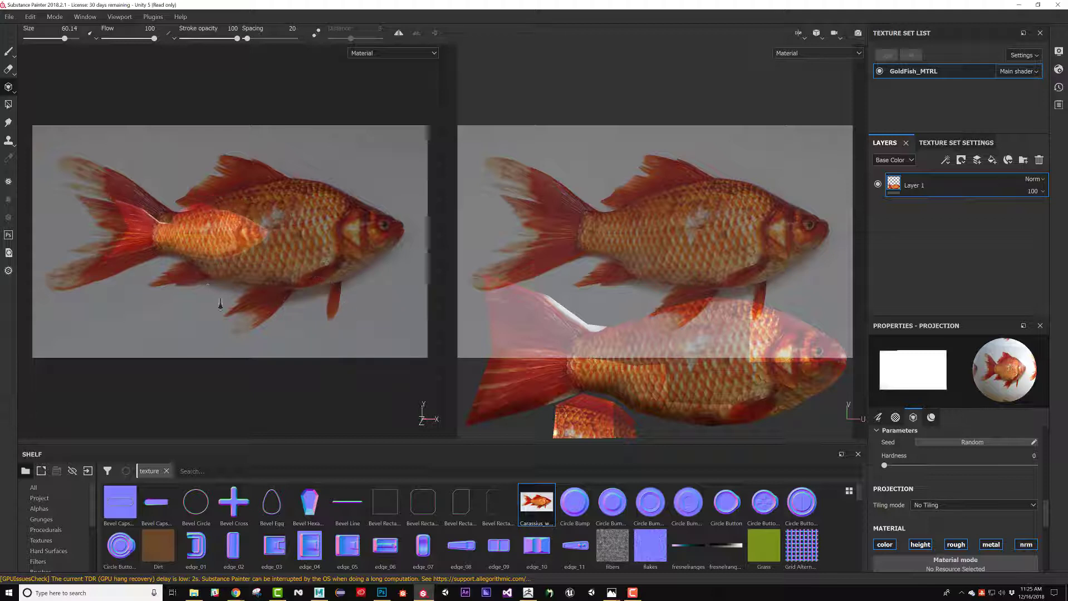
# - Switch to the Paint tool and examine the projected texture on the fish from several angles and distances
pyautogui.press('1')
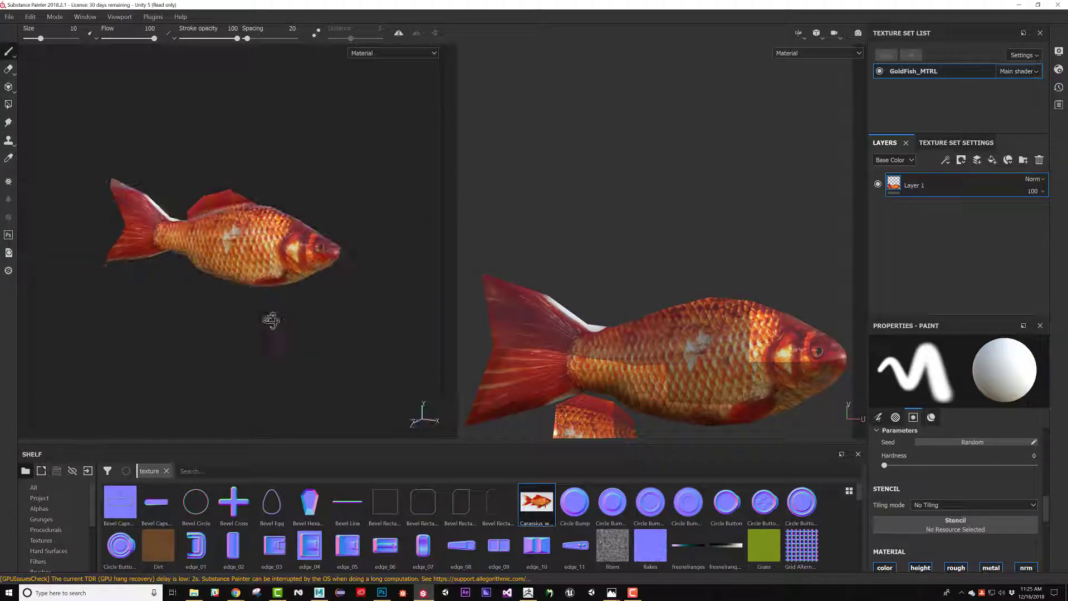
pyautogui.moveTo(271, 320)
pyautogui.keyDown('alt'); pyautogui.mouseDown()
pyautogui.moveTo(107, 310)
pyautogui.moveTo(217, 316)
pyautogui.moveTo(274, 348)
pyautogui.moveTo(436, 346)
pyautogui.mouseUp(); pyautogui.keyUp('alt')
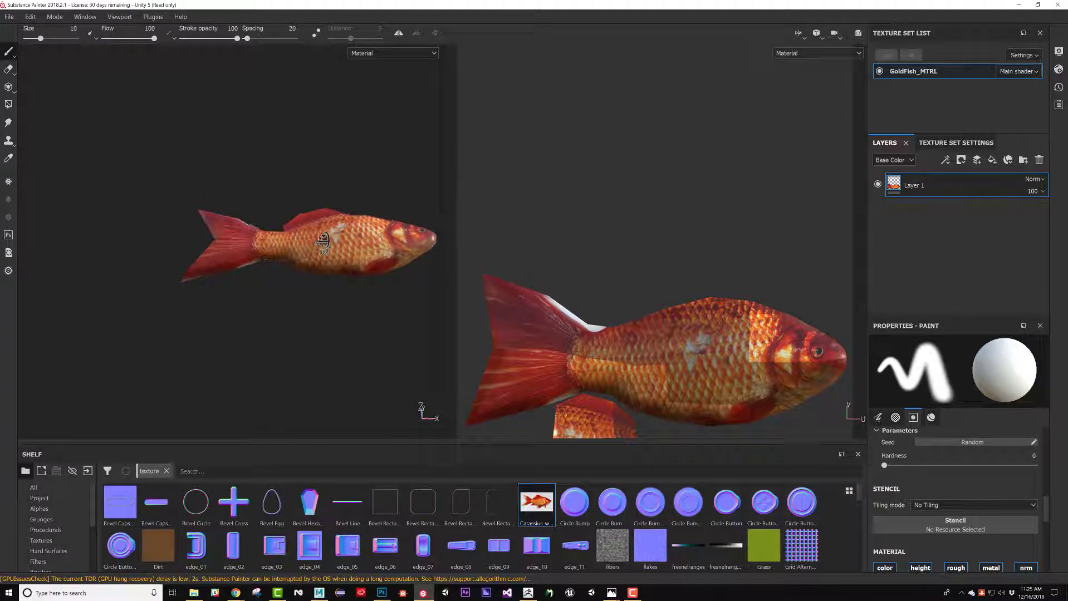
pyautogui.moveTo(324, 241)
pyautogui.keyDown('alt'); pyautogui.mouseDown()
pyautogui.moveTo(287, 361)
pyautogui.moveTo(292, 317)
pyautogui.moveTo(157, 234)
pyautogui.moveTo(357, 267)
pyautogui.moveTo(293, 264)
pyautogui.moveTo(284, 245)
pyautogui.moveTo(270, 246)
pyautogui.moveTo(280, 260)
pyautogui.mouseUp(); pyautogui.keyUp('alt')
pyautogui.scroll(5, 293, 317)
pyautogui.scroll(-4, 292, 317)
pyautogui.scroll(3, 269, 260)
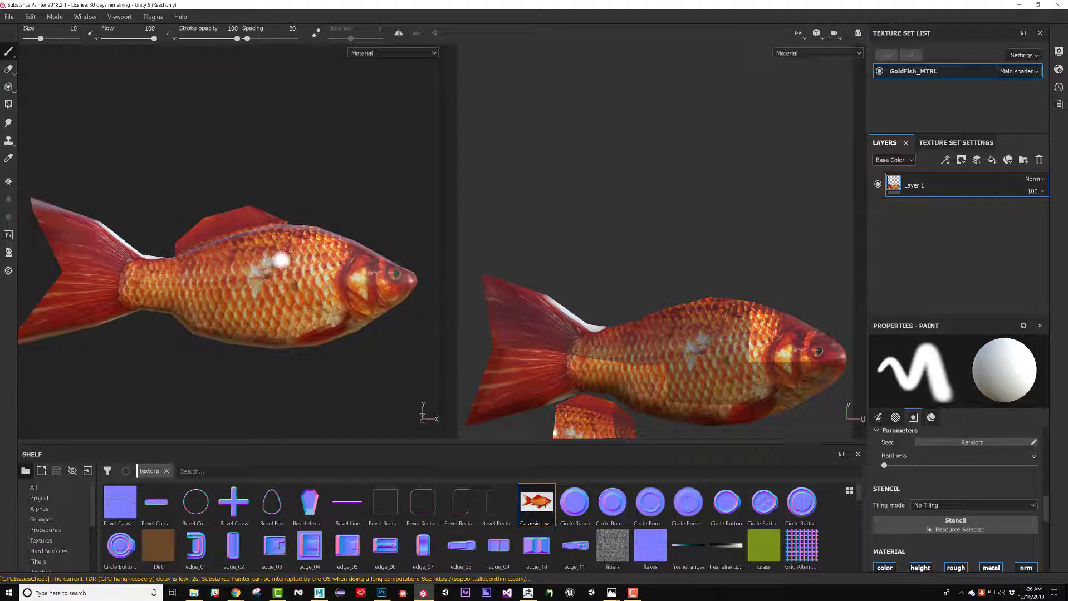